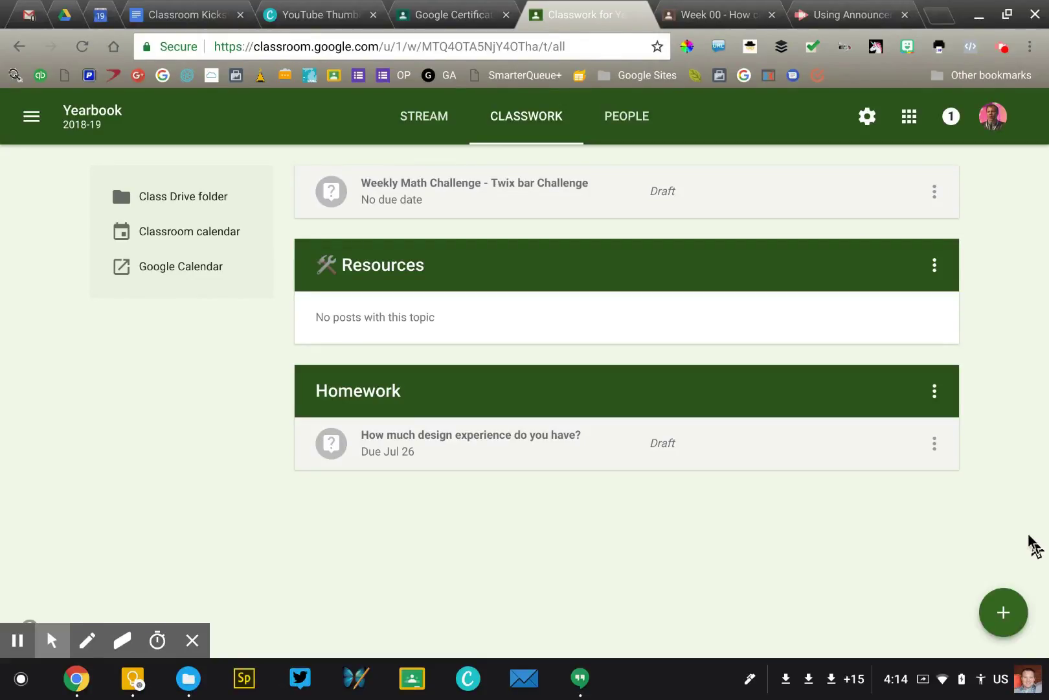
Review the Yearbook Homework question and expand the + menu's assignment, question, topic and reuse options.
key("alt+p")
mouse_move(574, 405)
left_mouse_down()
mouse_move(580, 195)
mouse_move(512, 200)
left_mouse_up()
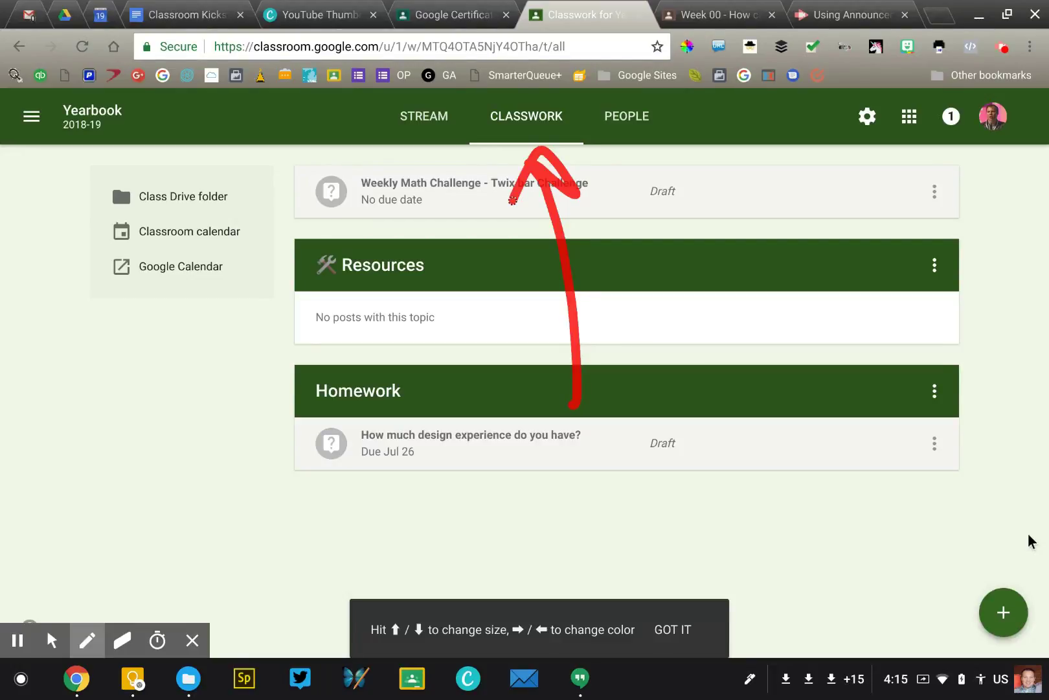
key("alt+e")
key("alt+z")
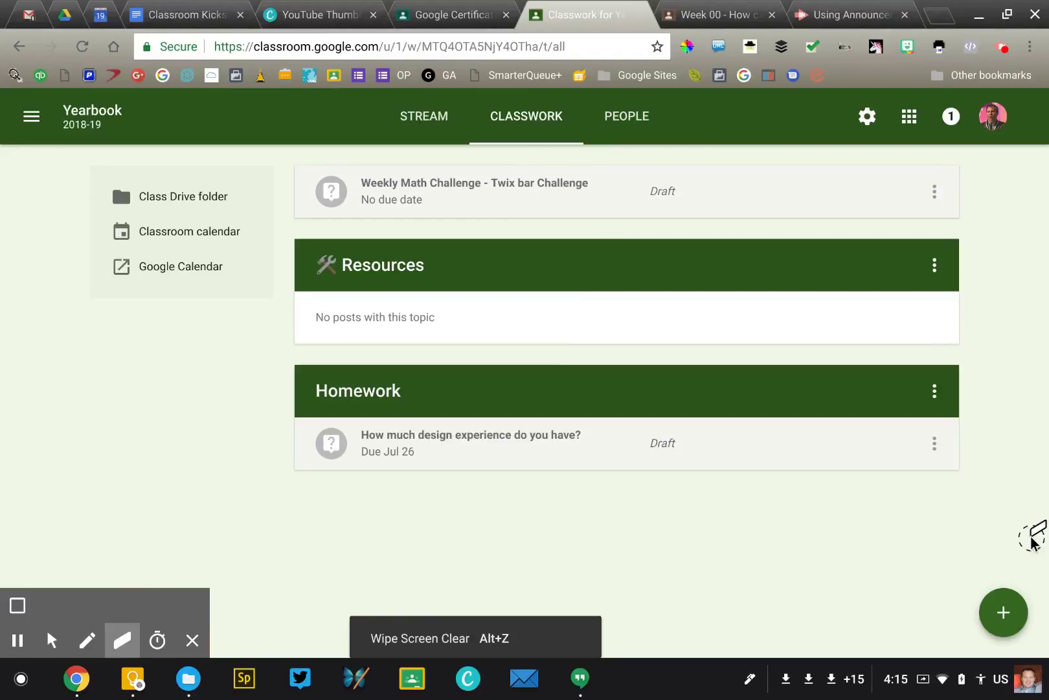
key("alt+m")
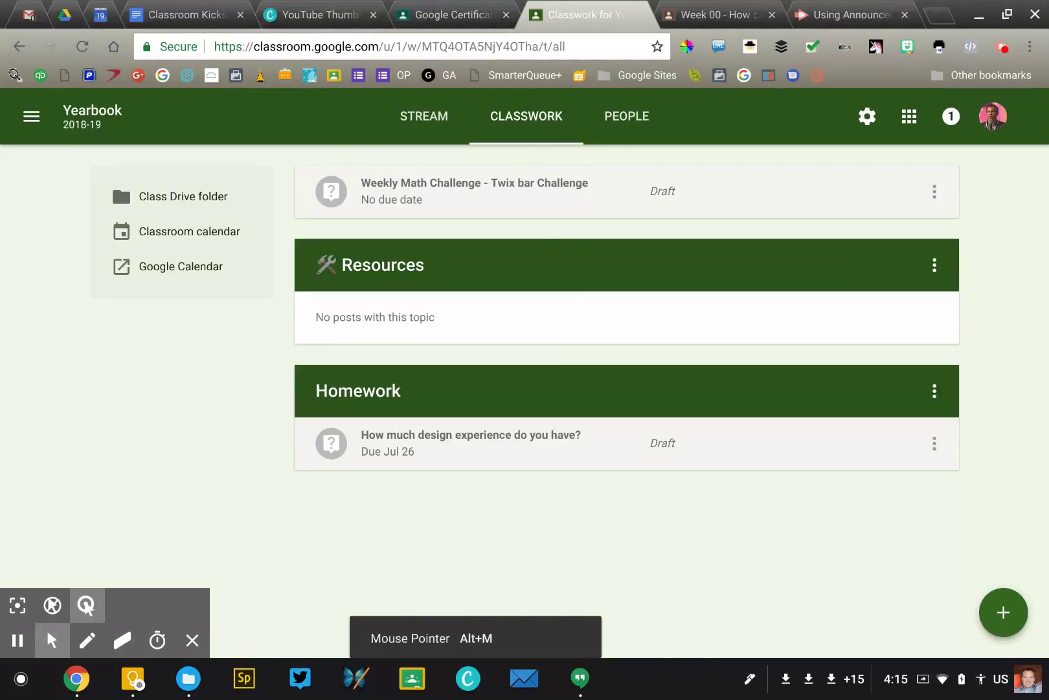
Create a new question reading 'Share one important fact you learned in class today.'.
mouse_move(1004, 612)
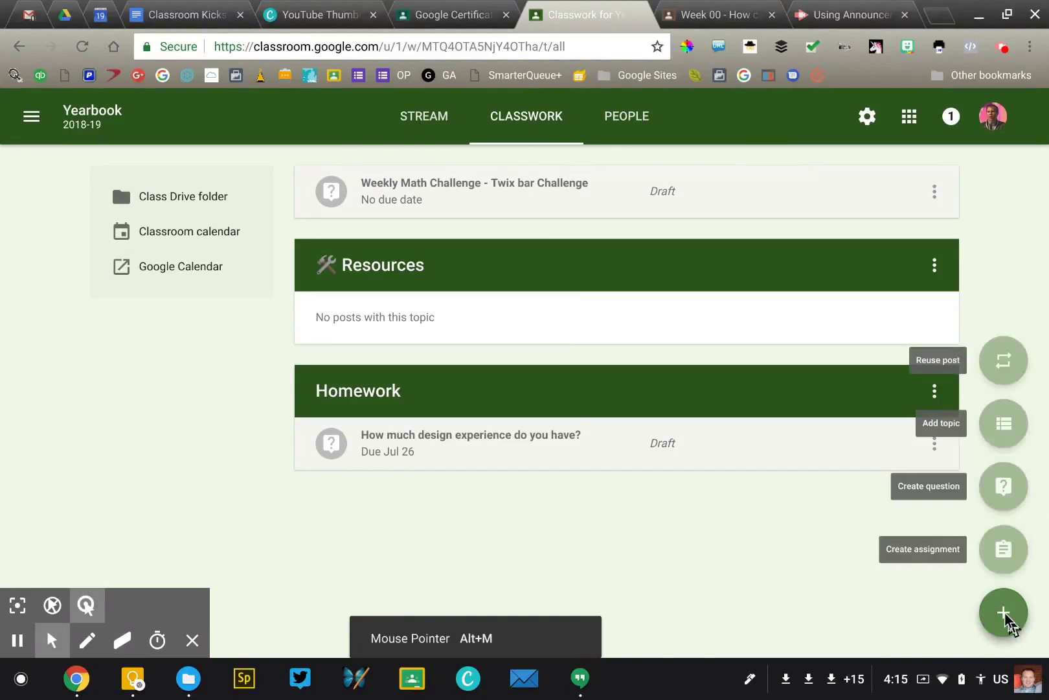
left_click(1006, 485)
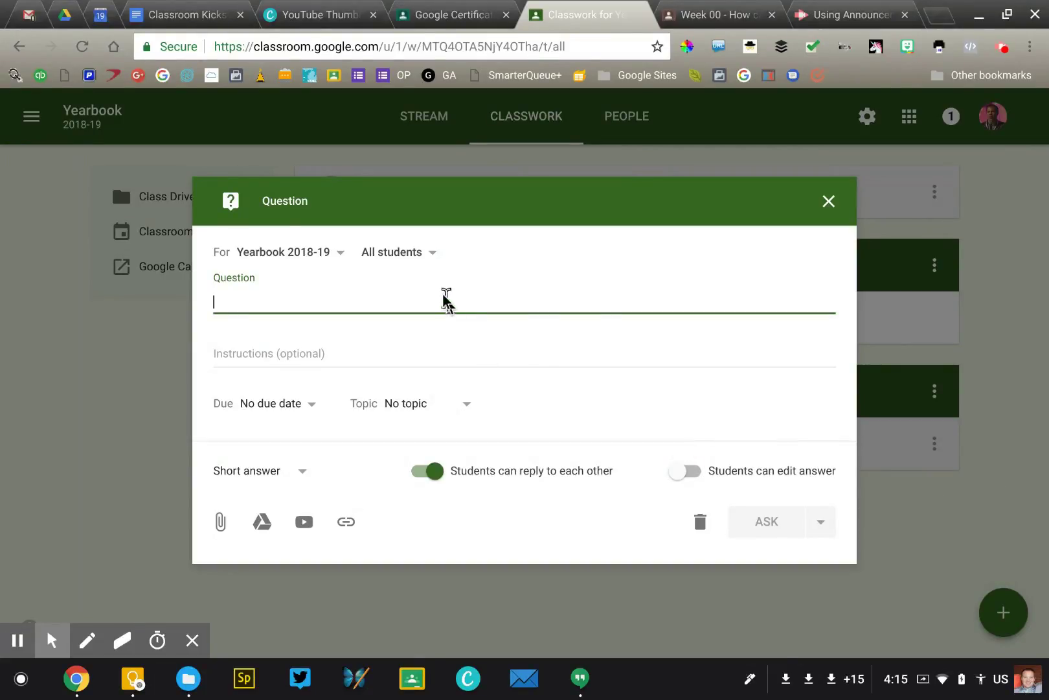
type("W")
key("BackSpace")
type("Share one ")
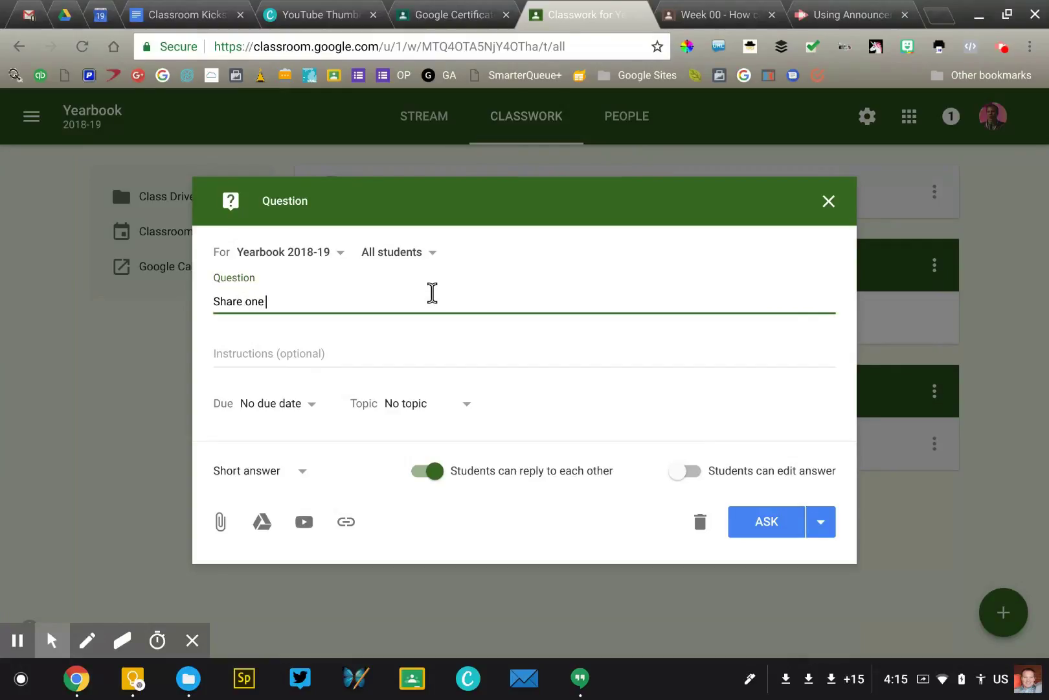
type("important fact you learned in class today.")
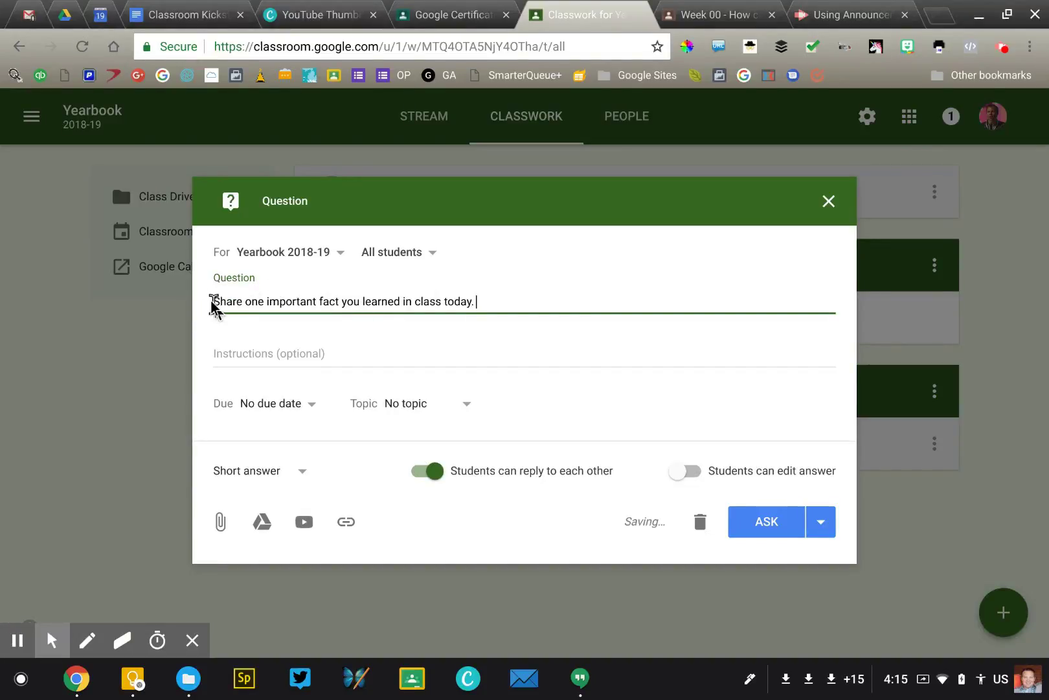
left_click_drag(213, 304, 526, 305)
Add the instructions 'Please write in complete sentences. Please reference something we talked about today.'.
left_click(344, 364)
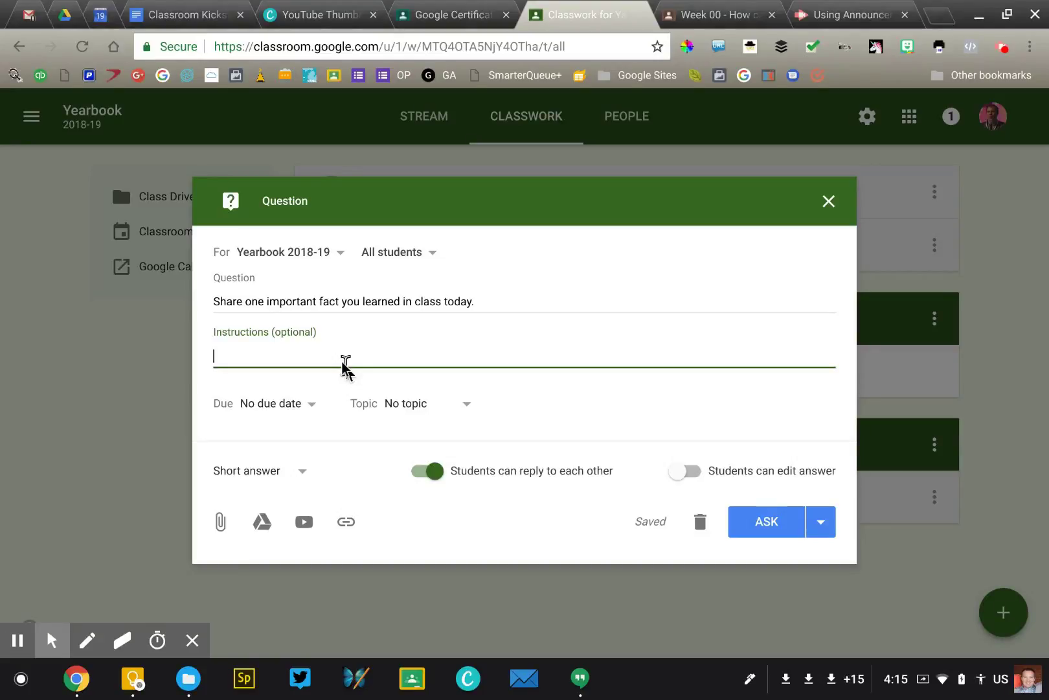
type("Please write in ")
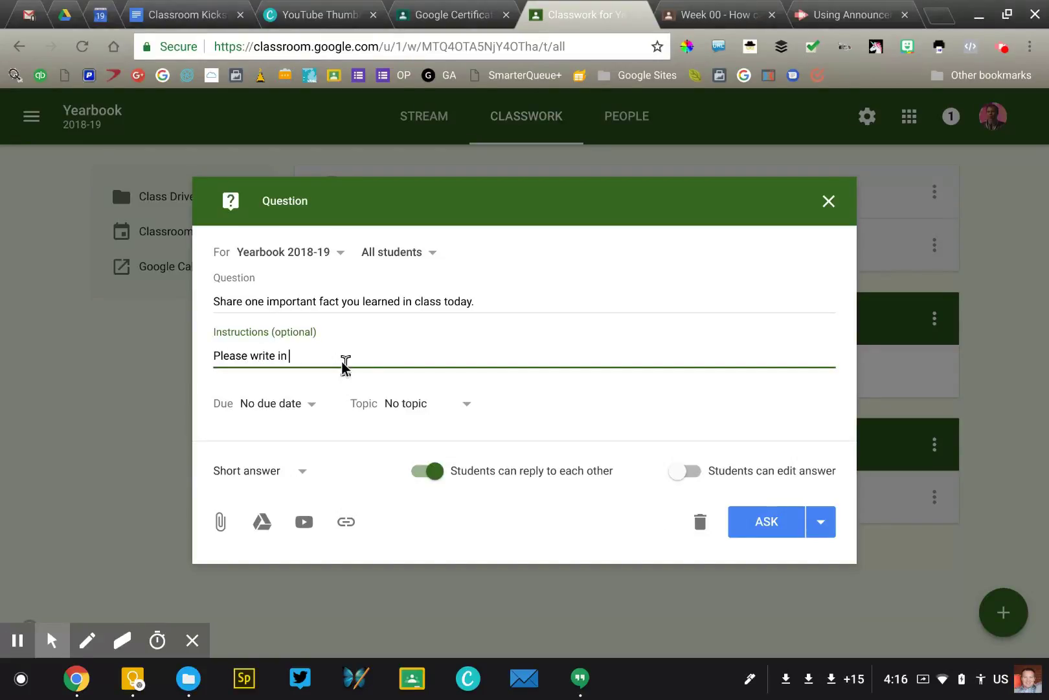
type("complete sentences. Please referenc")
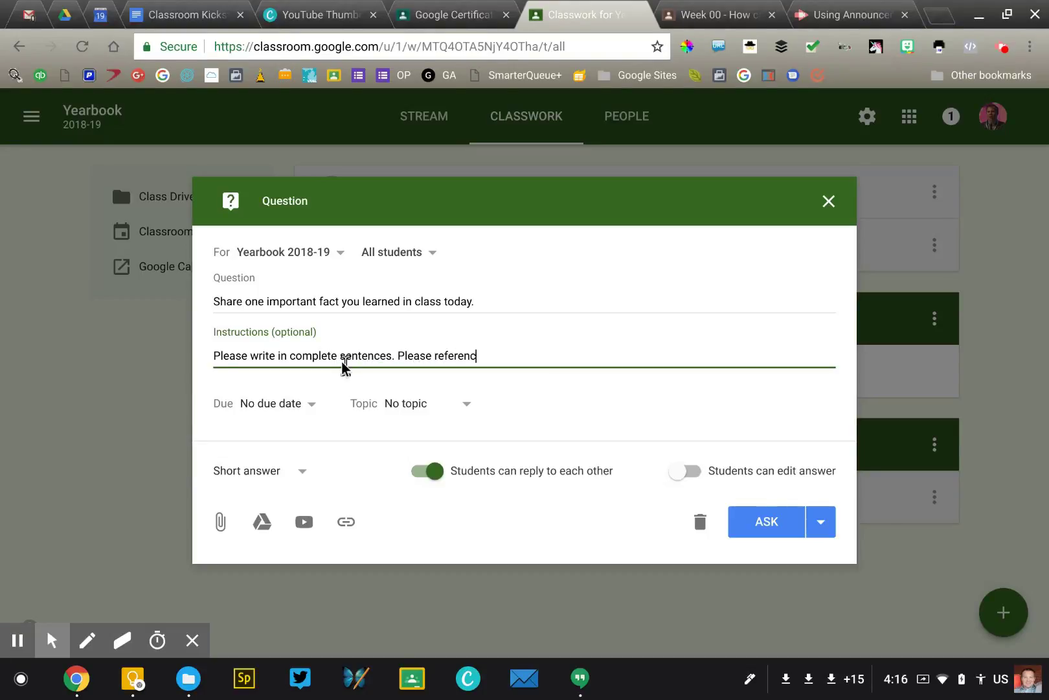
type("e something we talked about today.")
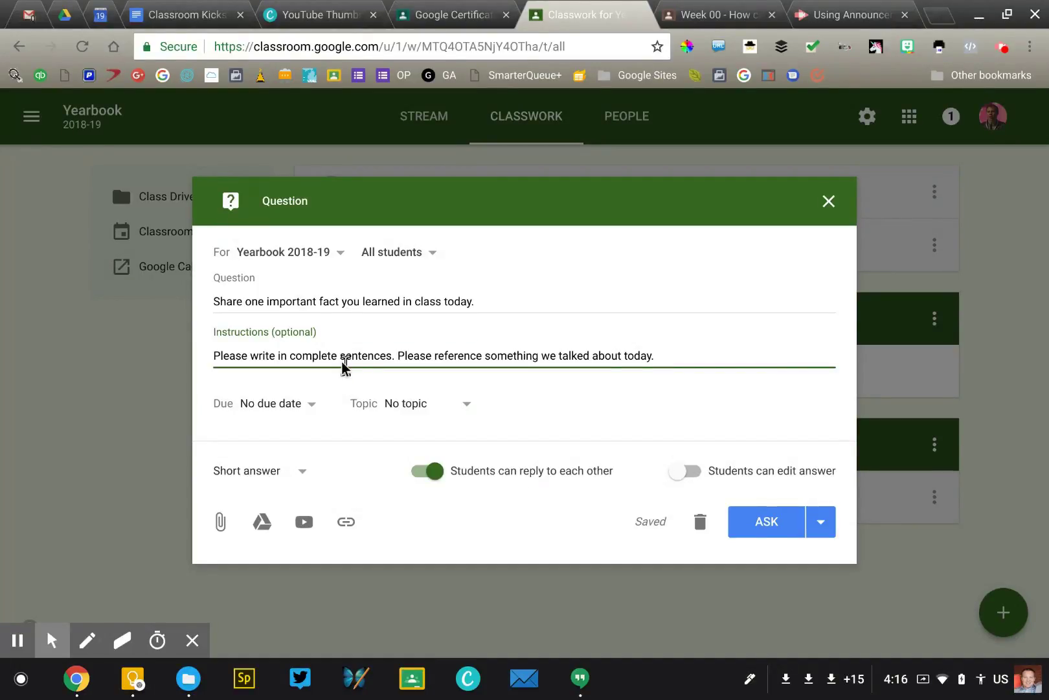
Make the question due July 20 at 2:45 and file it under the Homework topic.
left_click(283, 405)
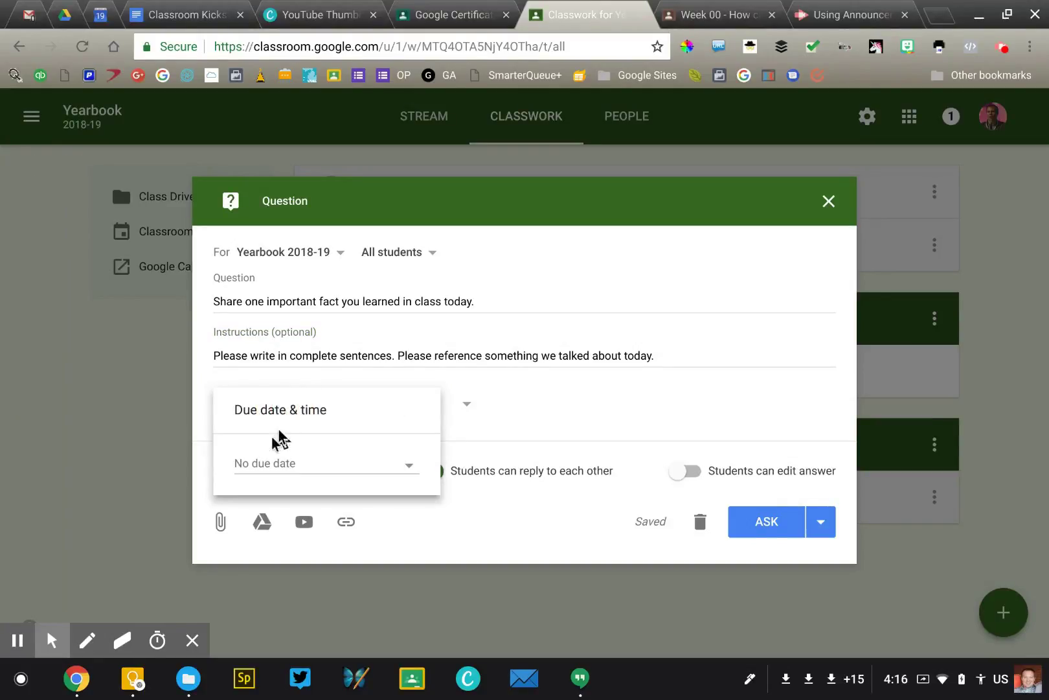
left_click(270, 461)
left_click(386, 585)
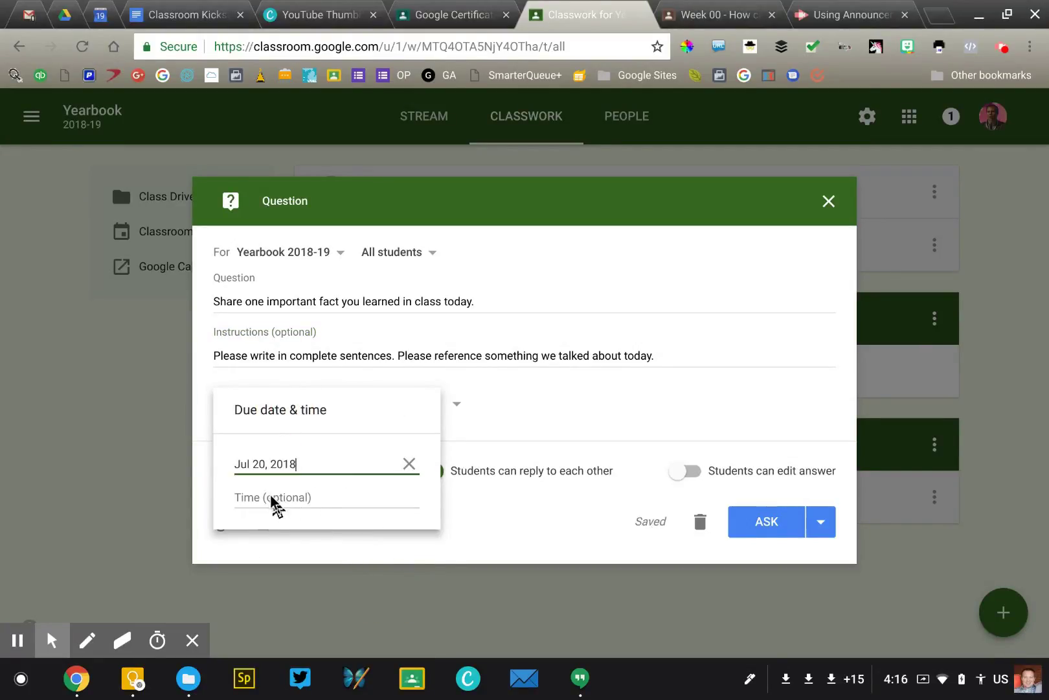
left_click(272, 496)
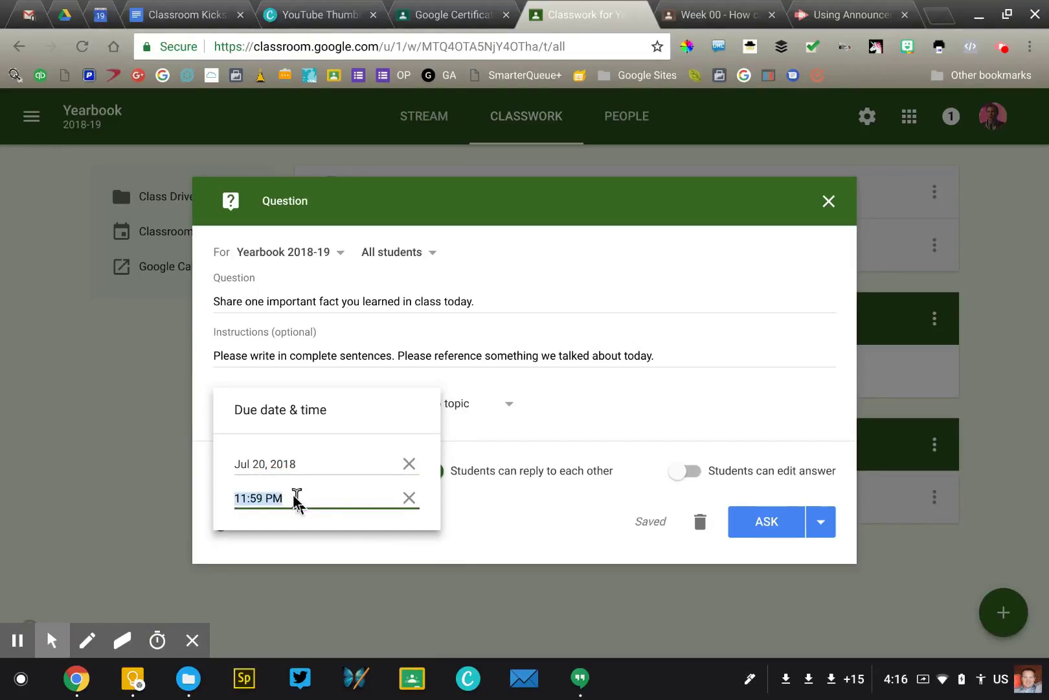
type("2:45")
left_click(580, 397)
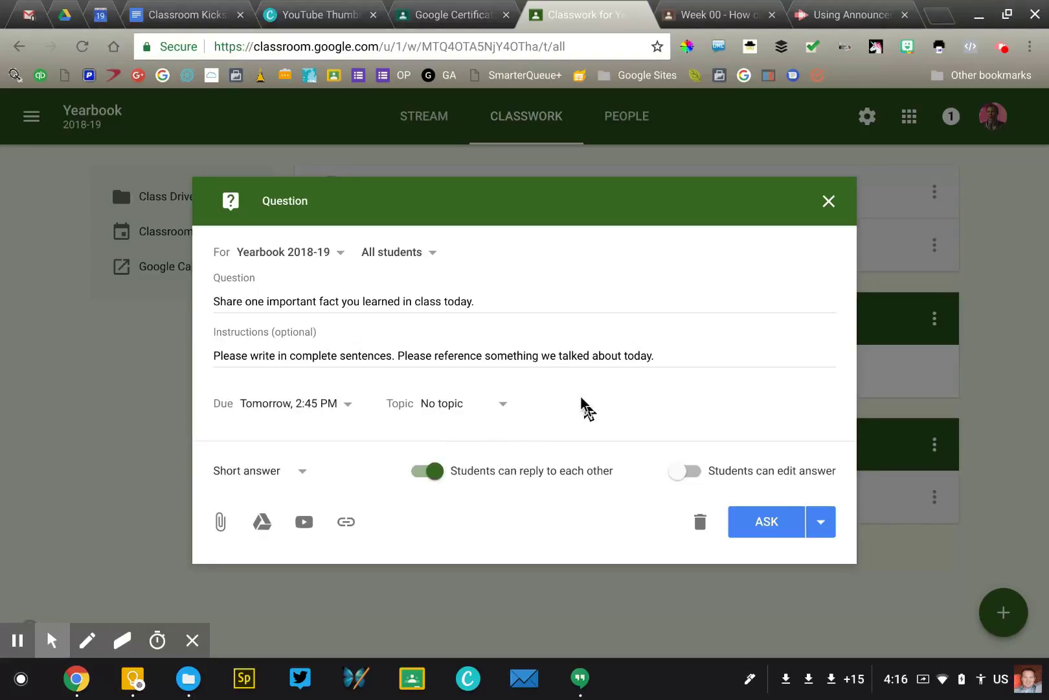
left_click(481, 404)
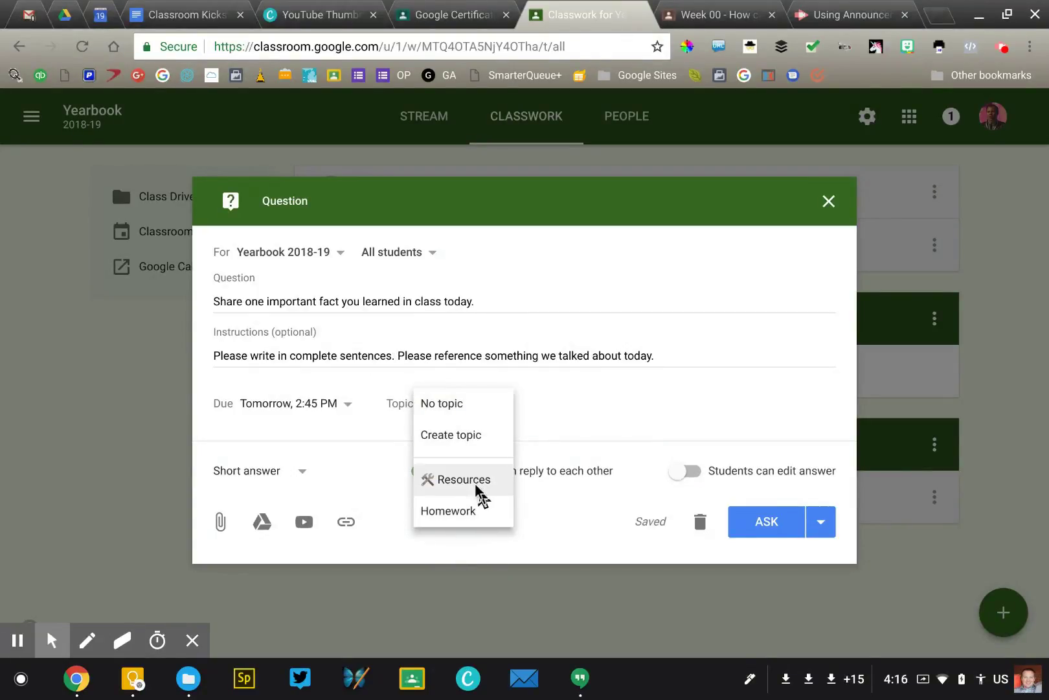
left_click(479, 511)
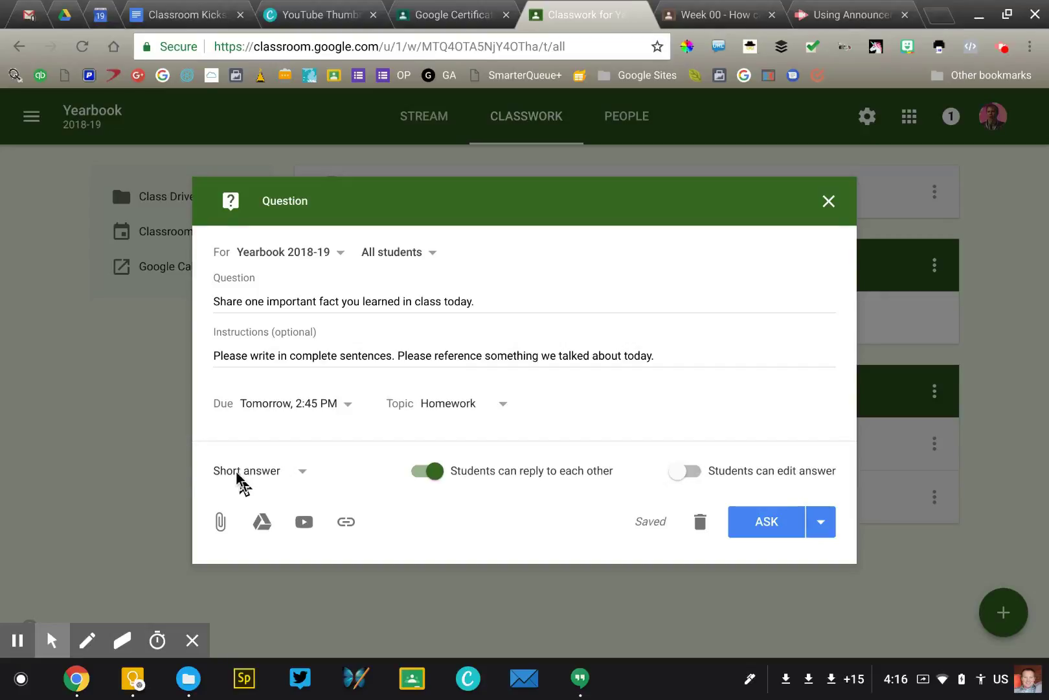
key("alt+p")
mouse_move(198, 452)
left_mouse_down()
mouse_move(338, 468)
mouse_move(195, 519)
left_mouse_up()
key("alt+m")
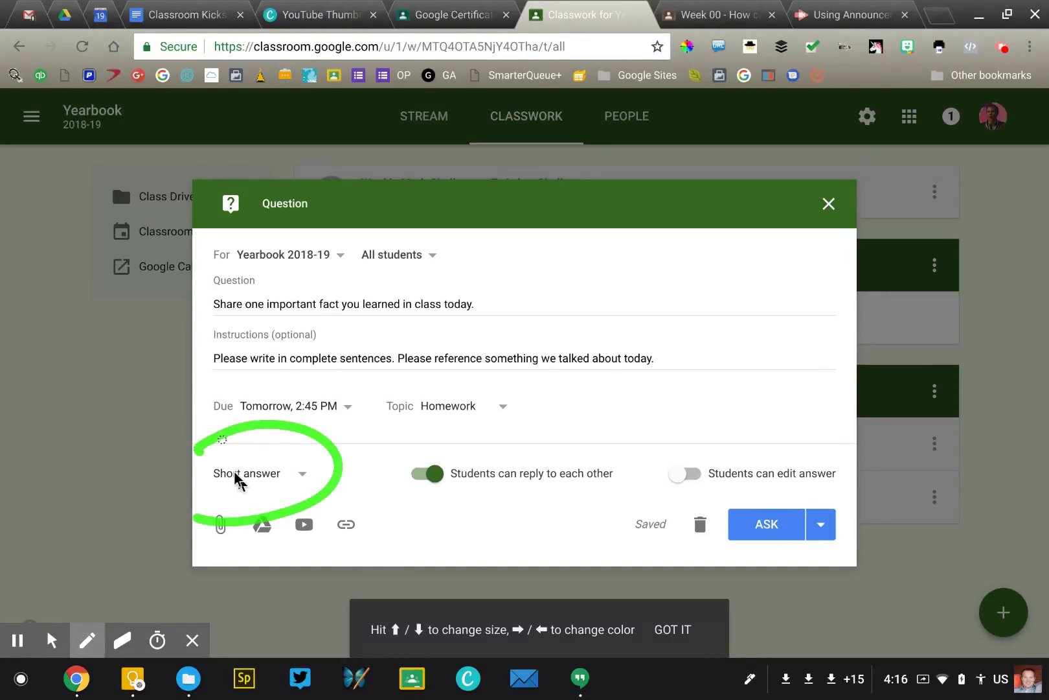
left_click(239, 480)
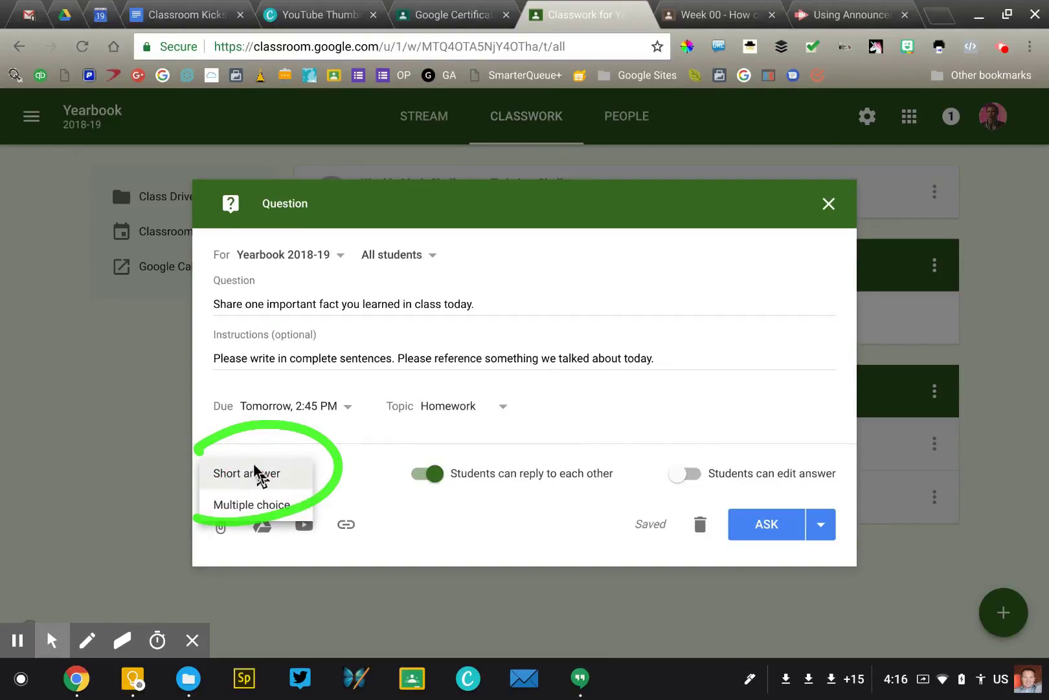
key("alt+e")
key("alt+z")
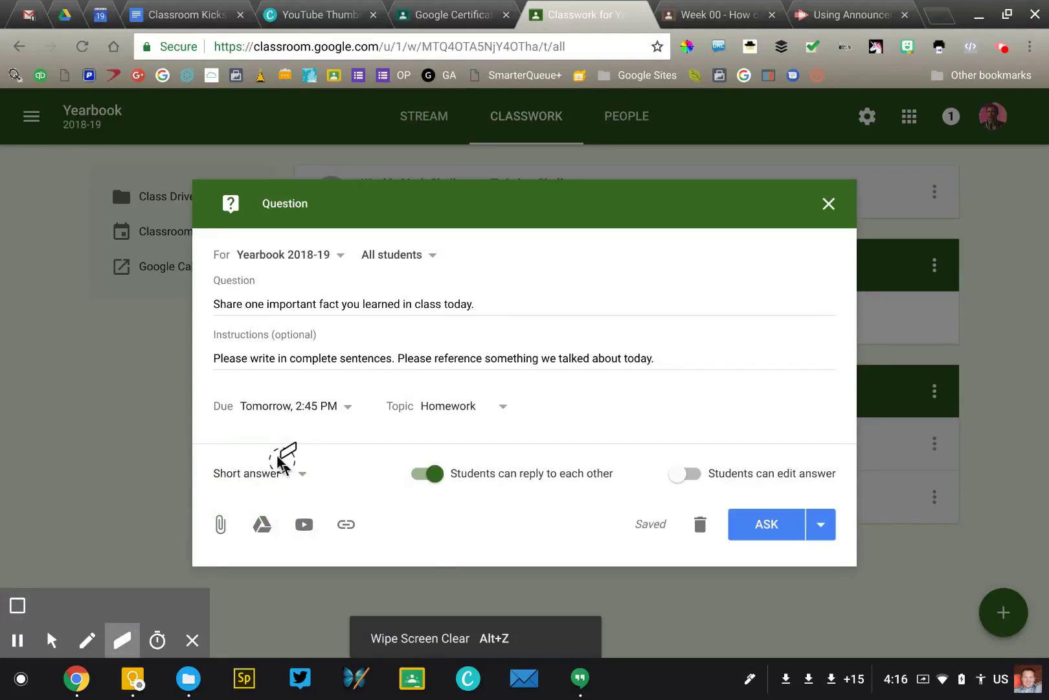
key("alt+m")
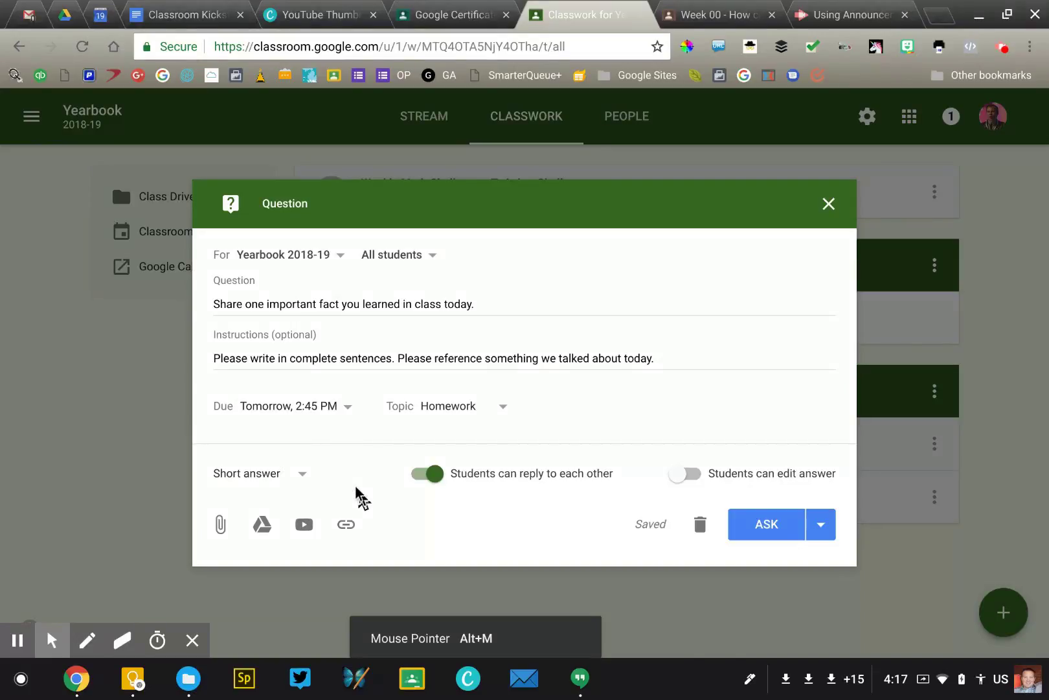
key("alt+p")
mouse_move(344, 423)
left_mouse_down()
mouse_move(412, 467)
mouse_move(379, 474)
left_mouse_up()
mouse_move(618, 426)
left_mouse_down()
mouse_move(674, 460)
mouse_move(646, 458)
left_mouse_up()
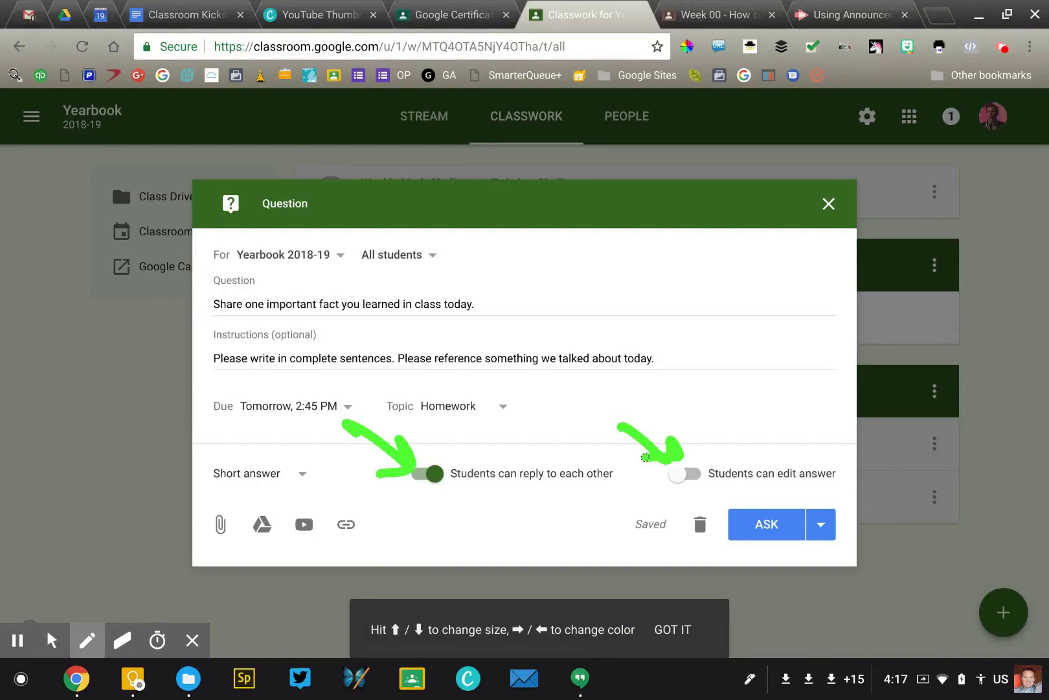
left_click(122, 641)
left_click(16, 608)
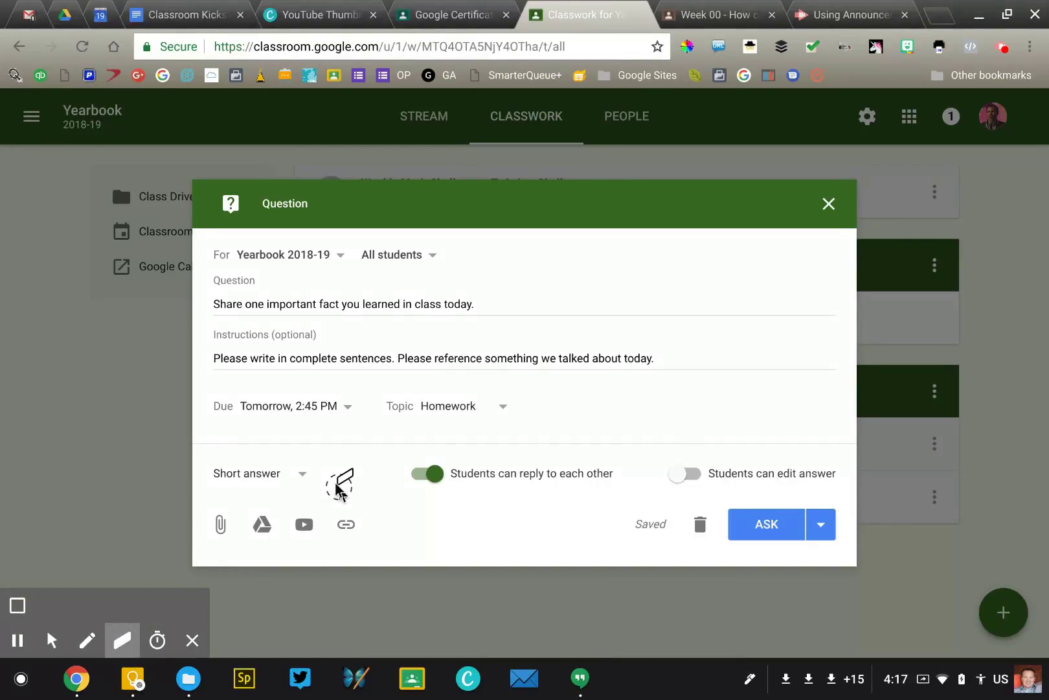
key("alt+p")
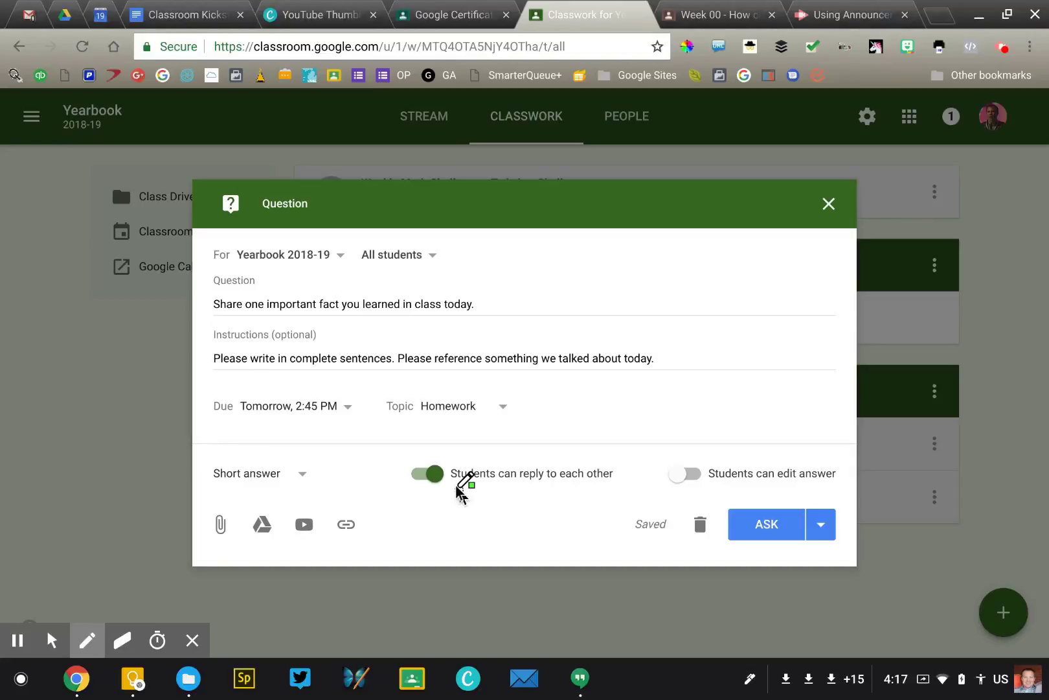
left_click_drag(433, 443, 466, 447)
mouse_move(680, 441)
left_mouse_down()
mouse_move(661, 462)
mouse_move(704, 466)
left_mouse_up()
mouse_move(468, 446)
left_mouse_down()
mouse_move(573, 407)
mouse_move(651, 446)
left_mouse_up()
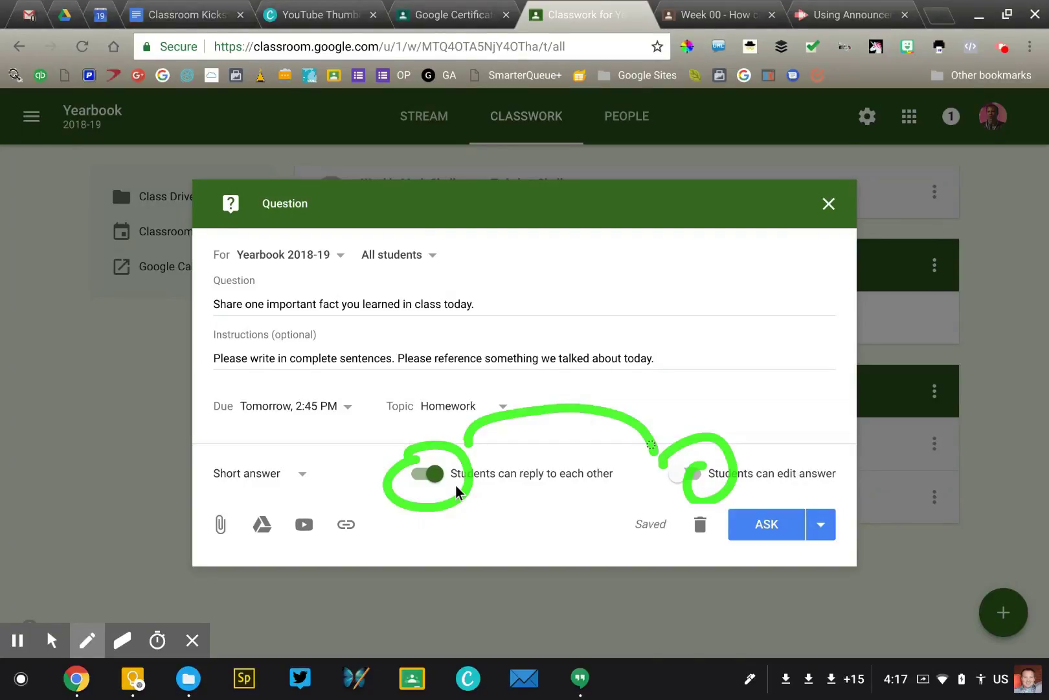
key("alt+e")
key("alt+z")
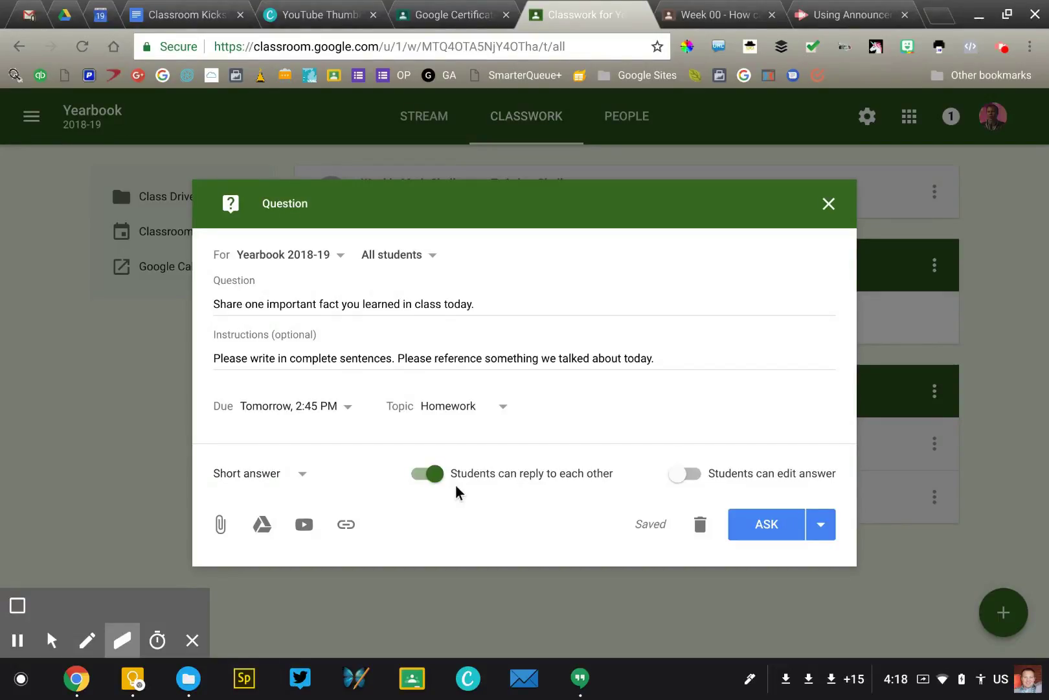
key("alt+p")
left_click_drag(399, 455, 341, 432)
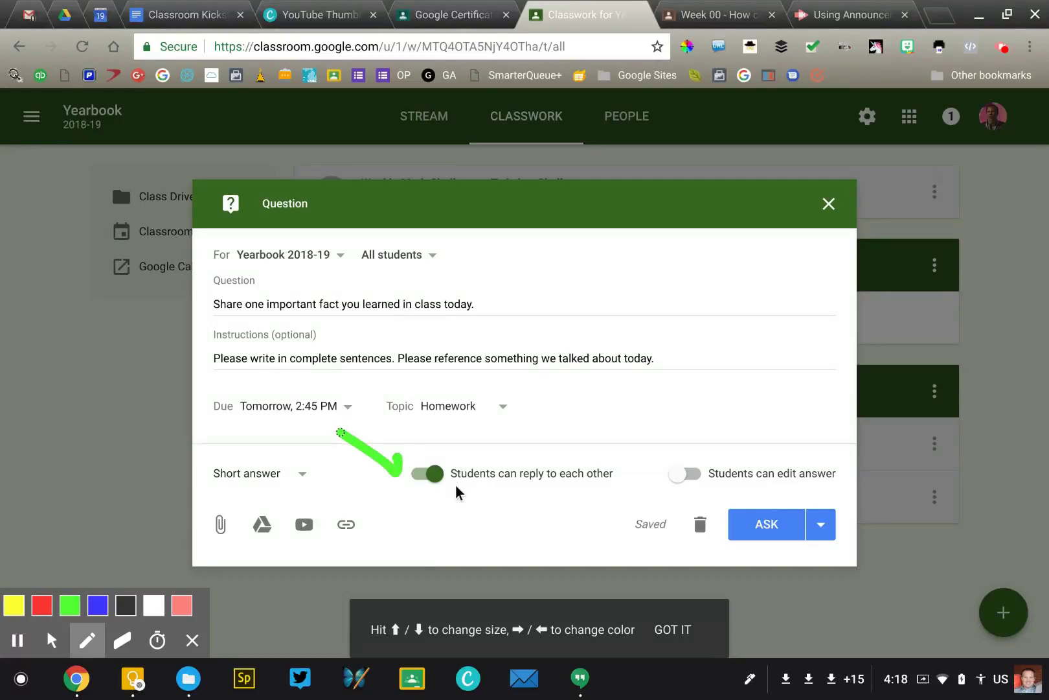
left_click_drag(657, 447, 711, 494)
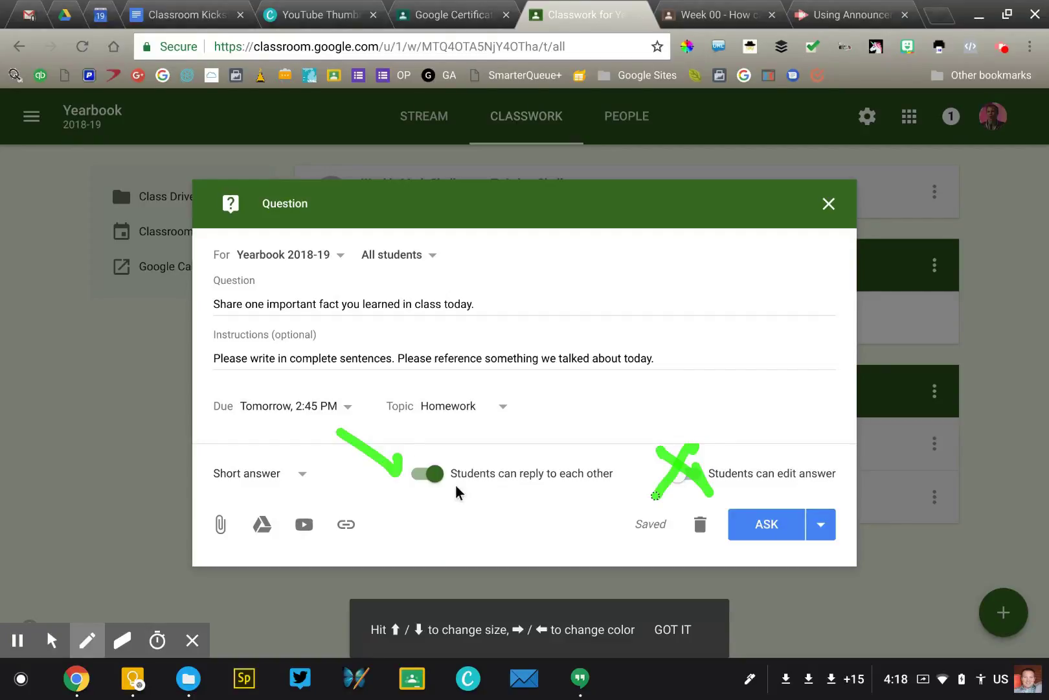
key("alt+e")
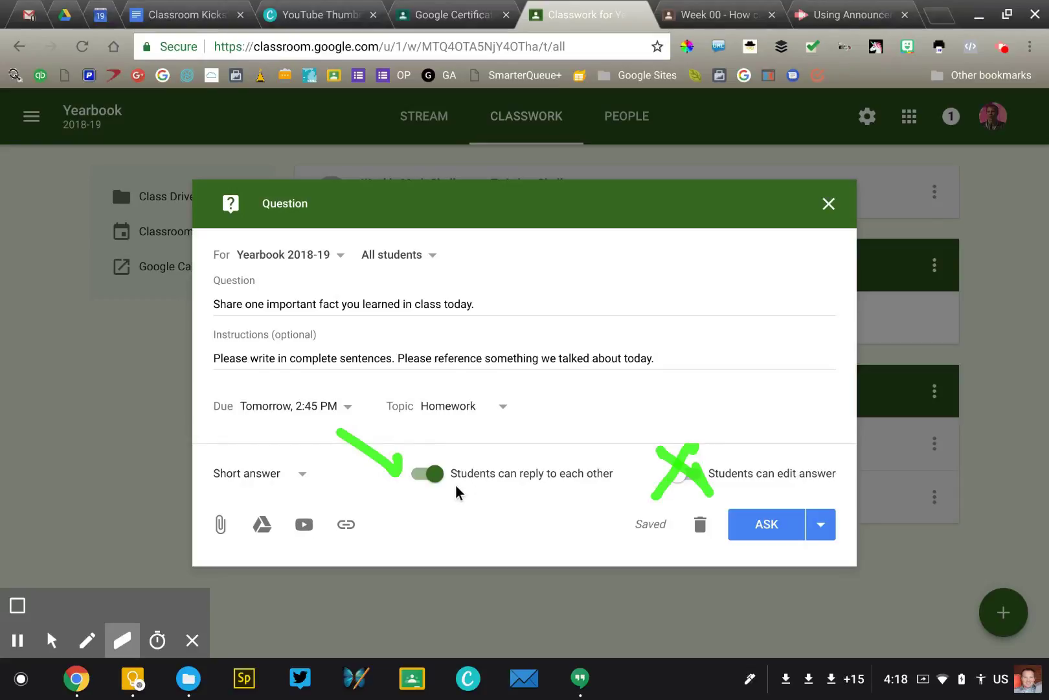
left_click_drag(396, 472, 430, 453)
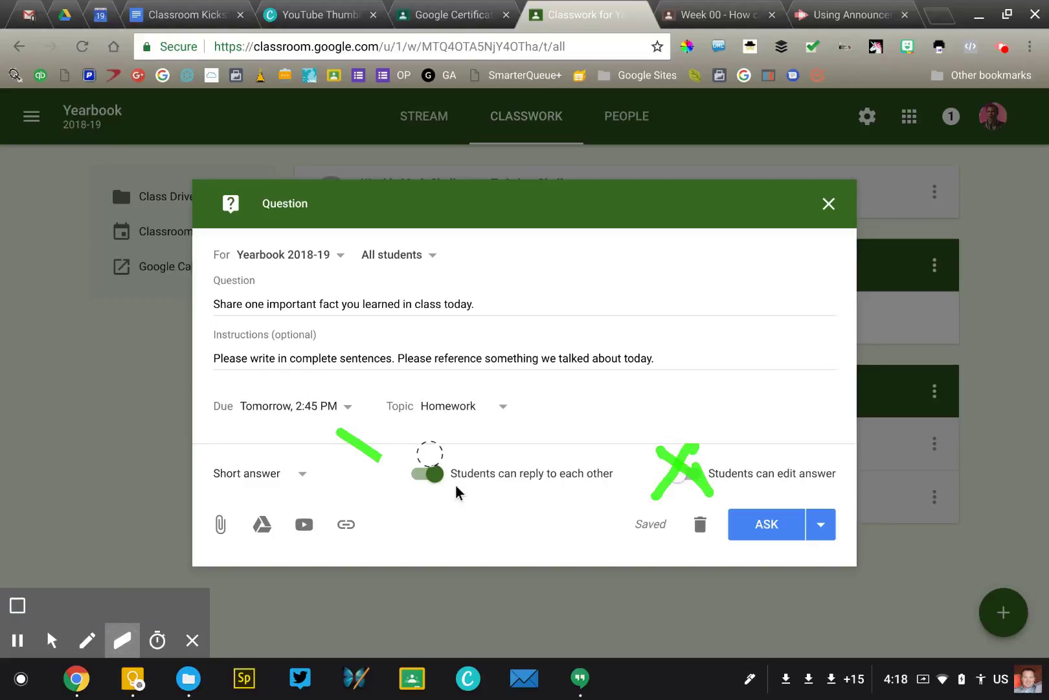
key("alt+z")
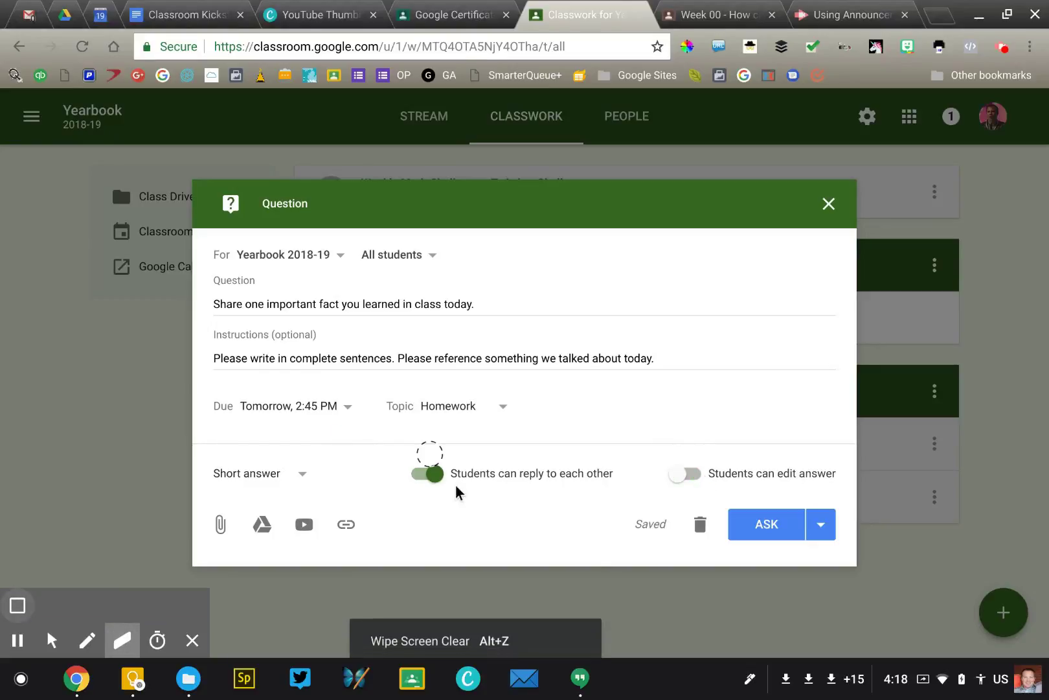
Look over the Question dialog's attachment options for the short-answer question.
key("alt+m")
key("alt+p")
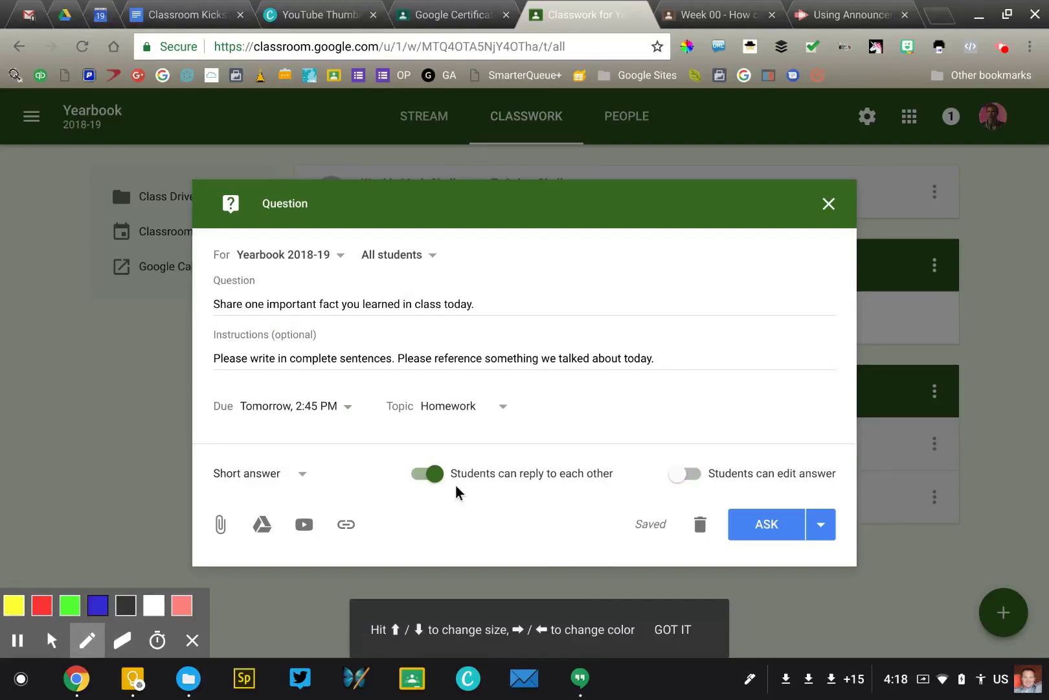
mouse_move(189, 507)
left_mouse_down()
mouse_move(252, 573)
mouse_move(209, 494)
left_mouse_up()
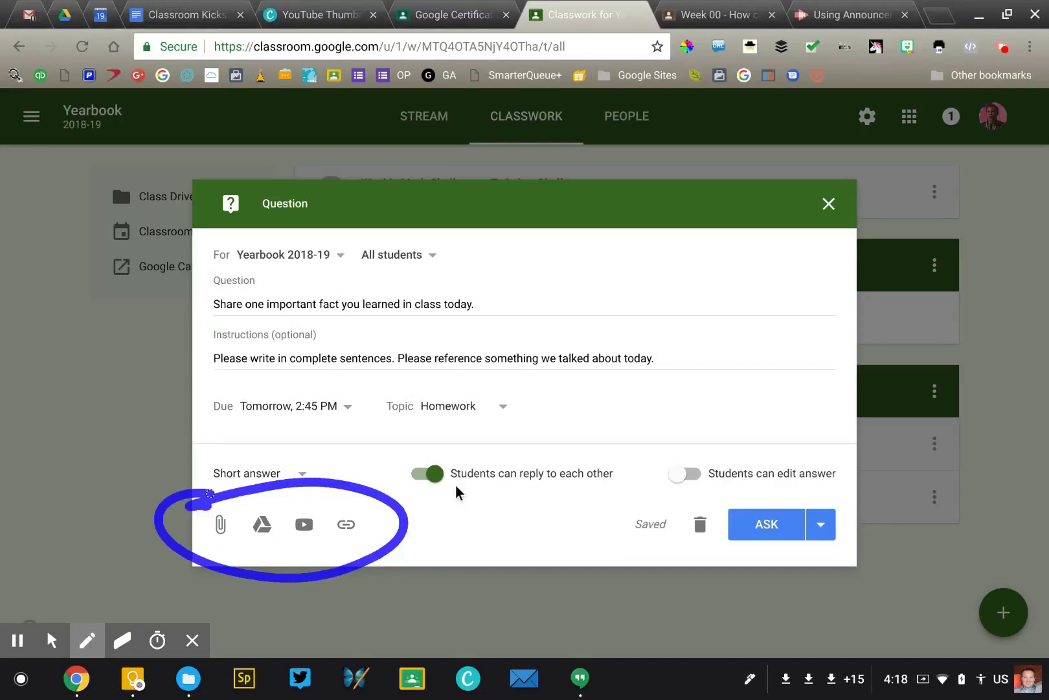
key("alt+e")
key("alt+z")
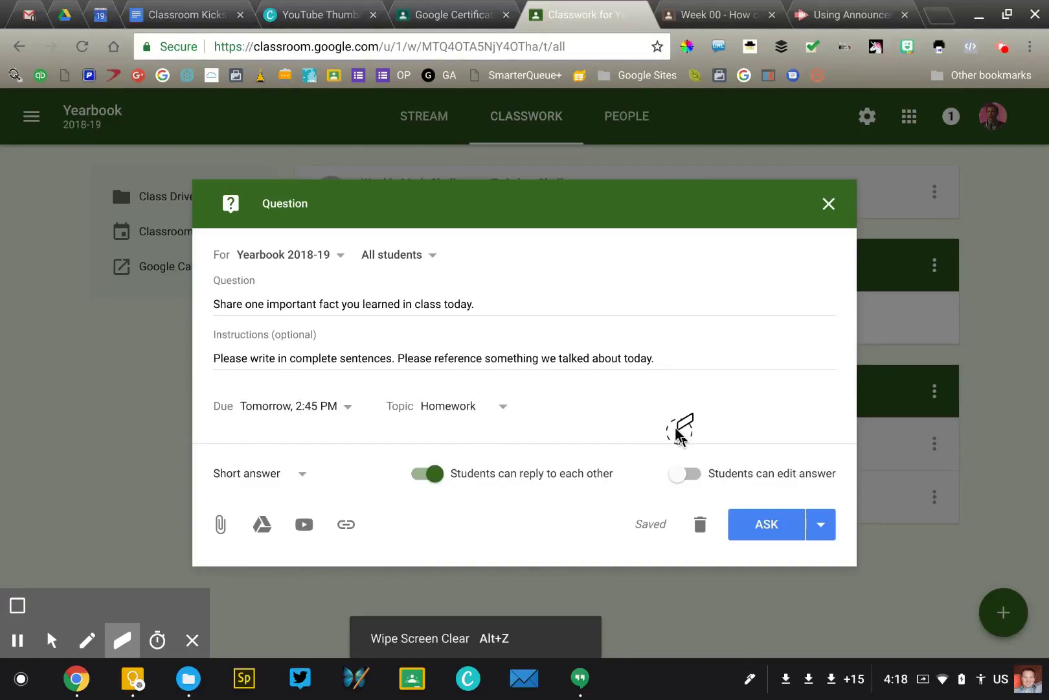
key("alt+p")
key("alt+m")
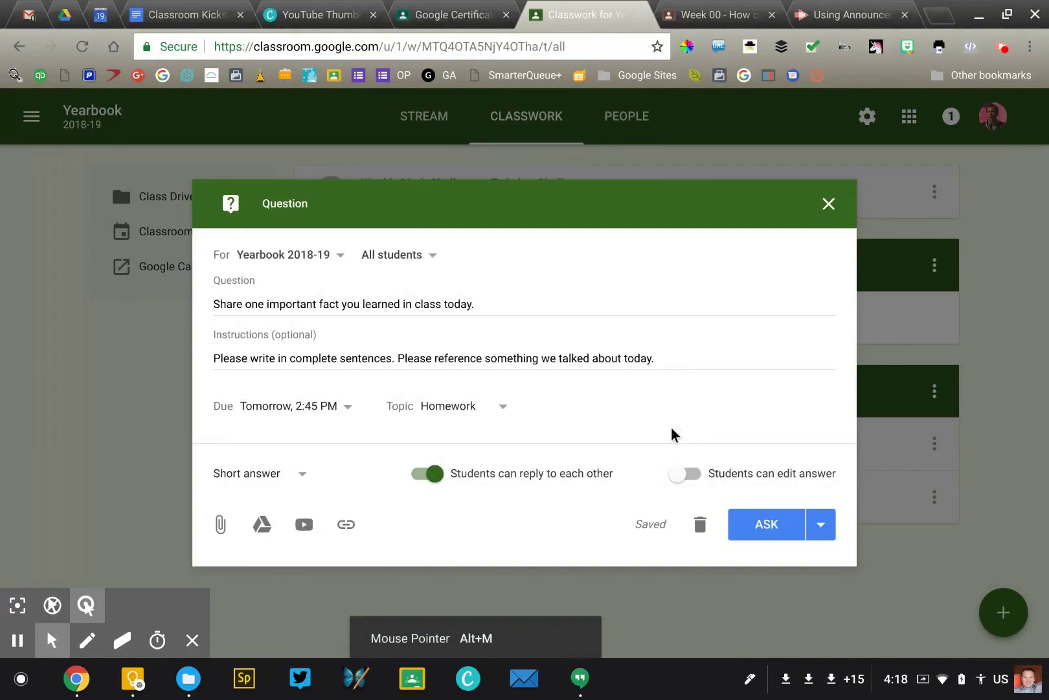
Post the question with ASK and check it appears under Homework, due Tomorrow 2:45 PM.
left_click(782, 524)
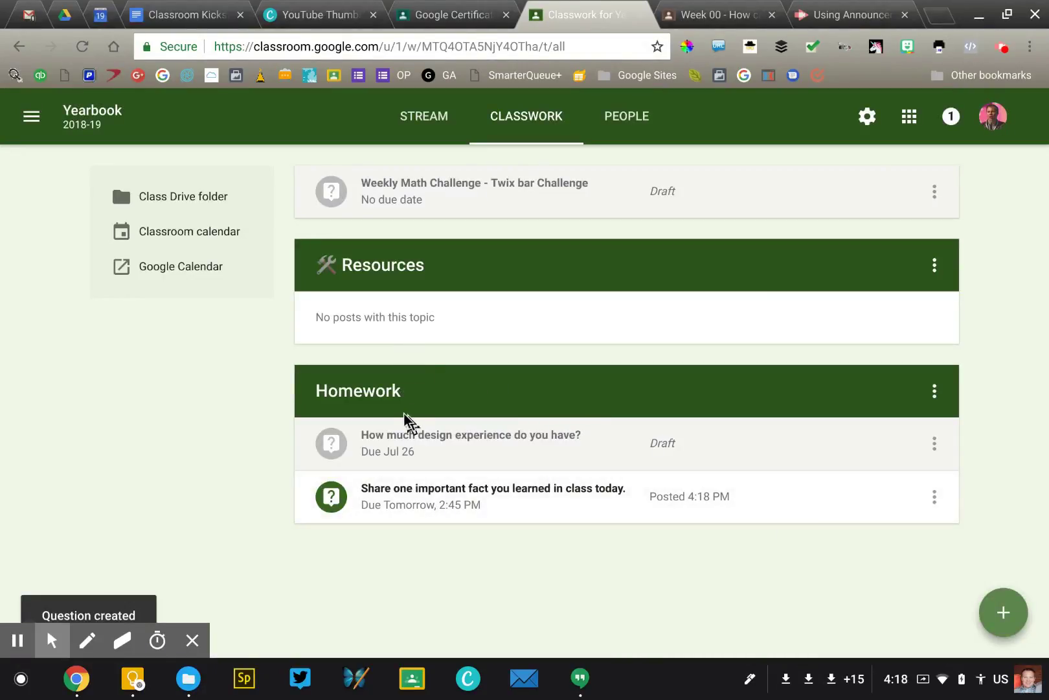
key("alt+p")
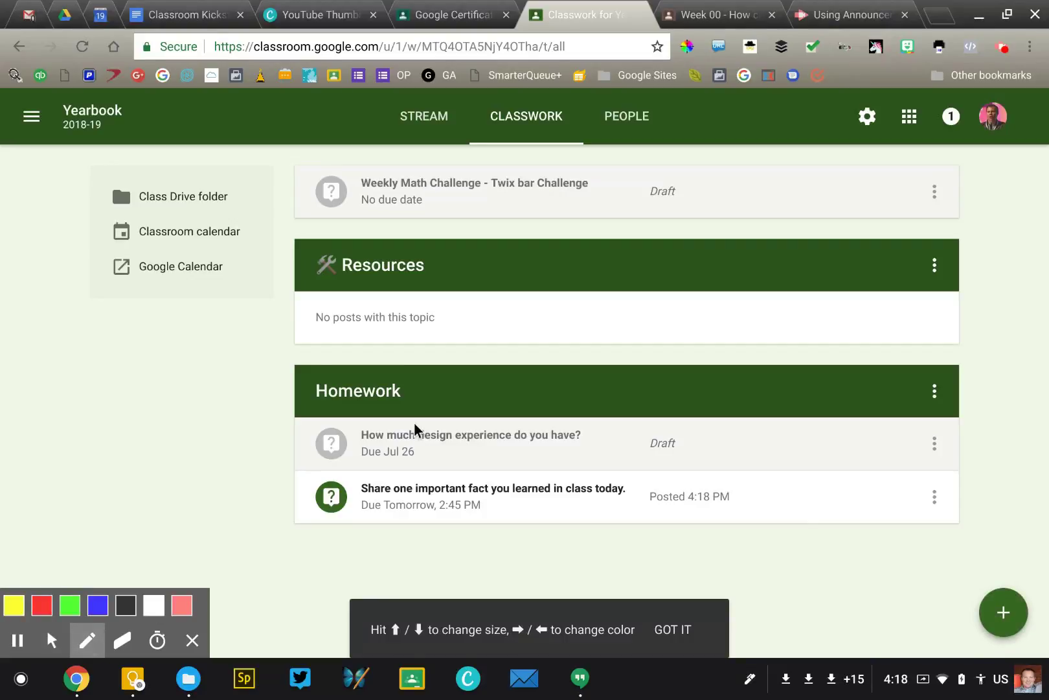
mouse_move(290, 356)
left_mouse_down()
mouse_move(221, 442)
mouse_move(303, 541)
left_mouse_up()
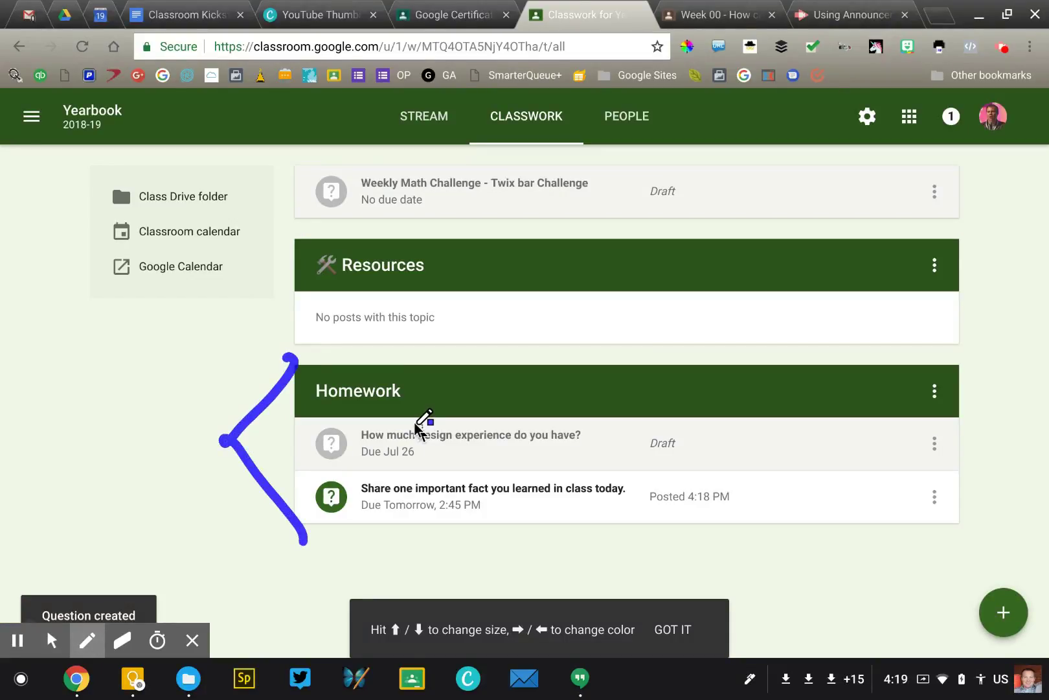
key("alt+m")
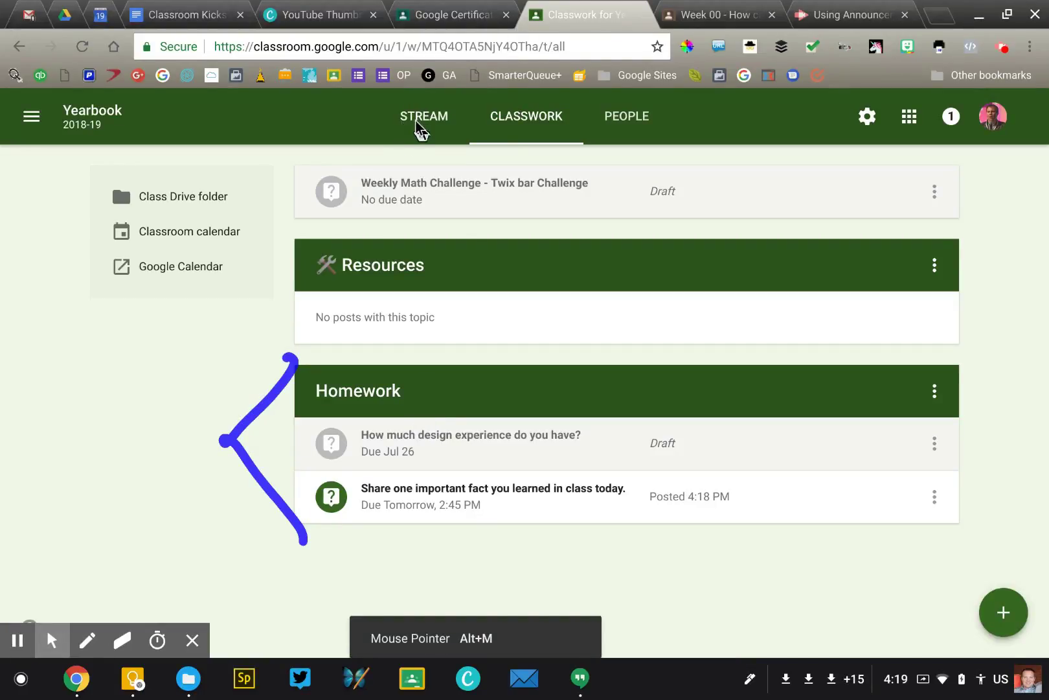
left_click(417, 117)
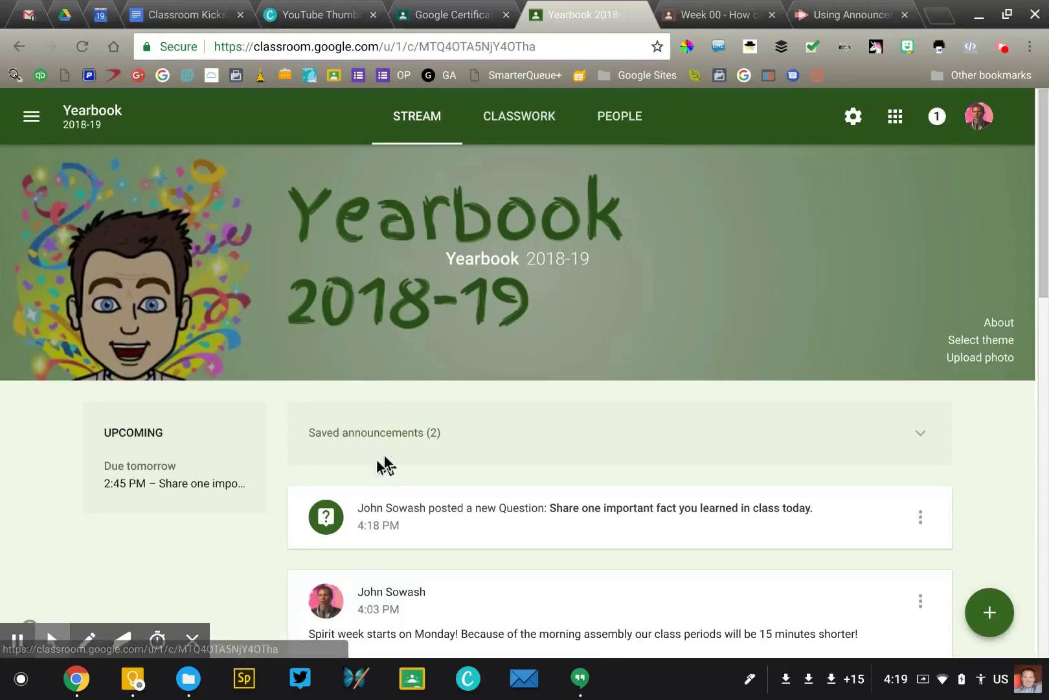
scroll(364, 539, "down", 3)
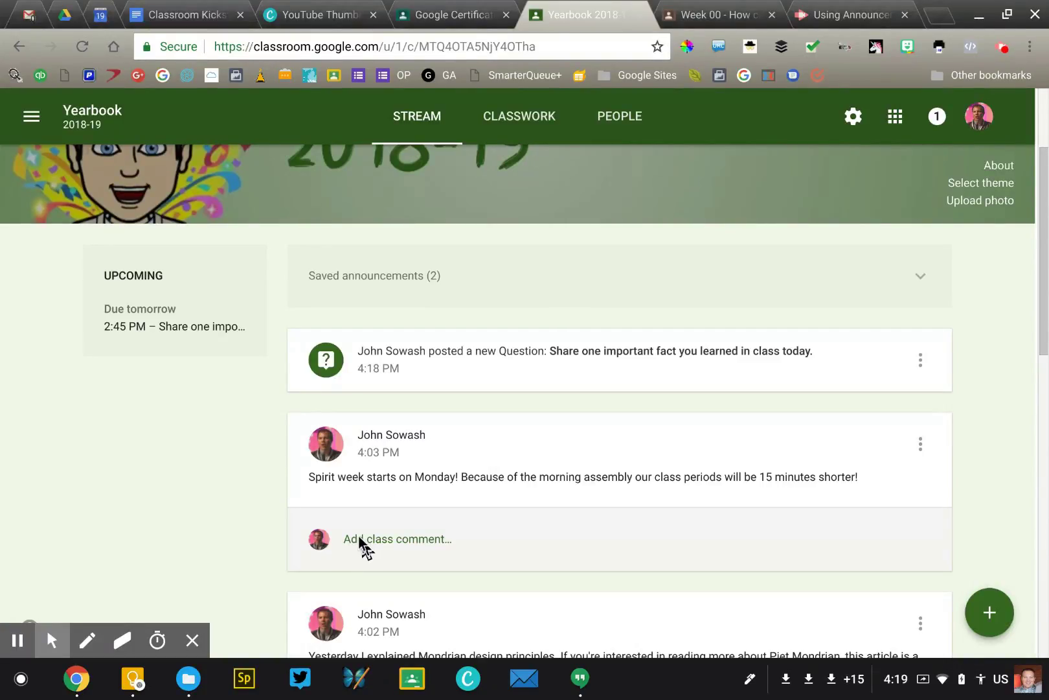
left_click(452, 360)
left_click(443, 351)
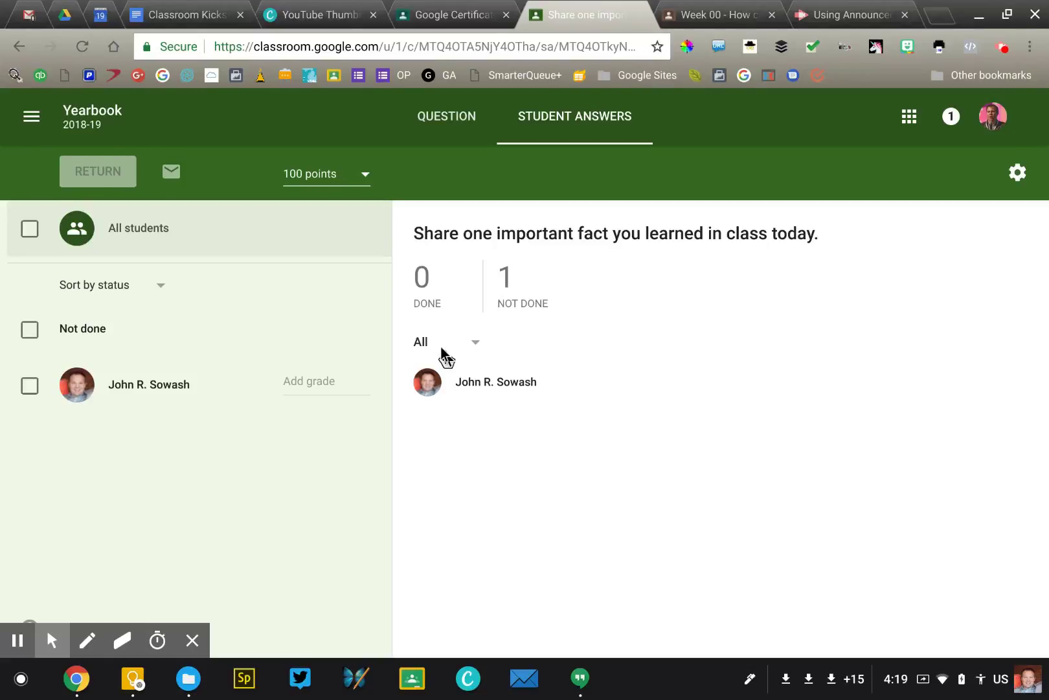
left_click(437, 113)
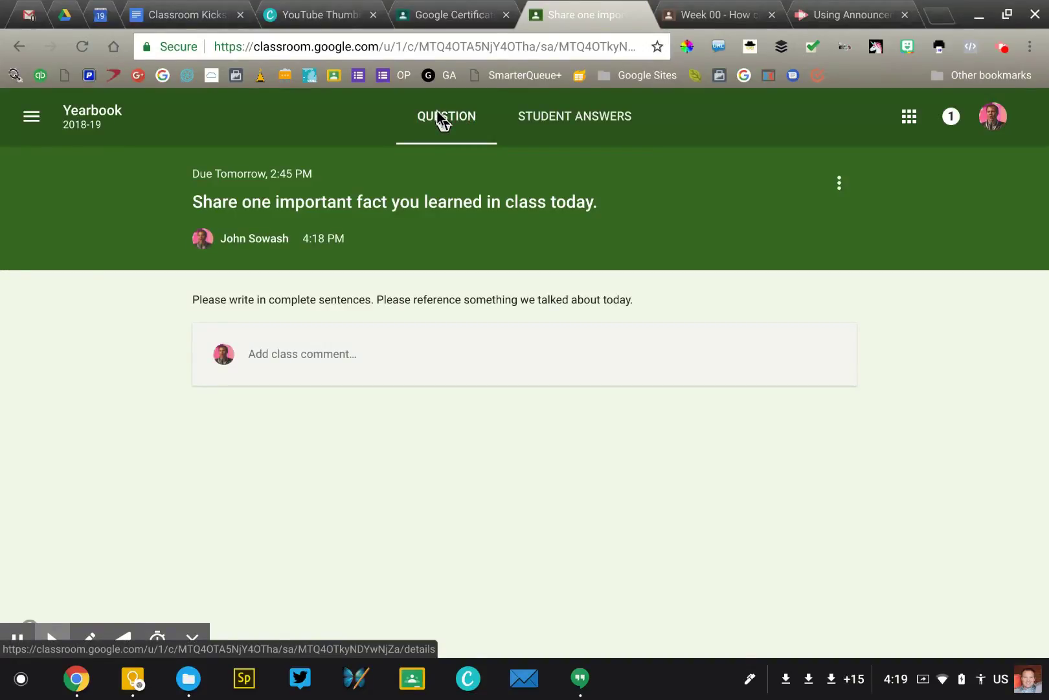
left_click(70, 131)
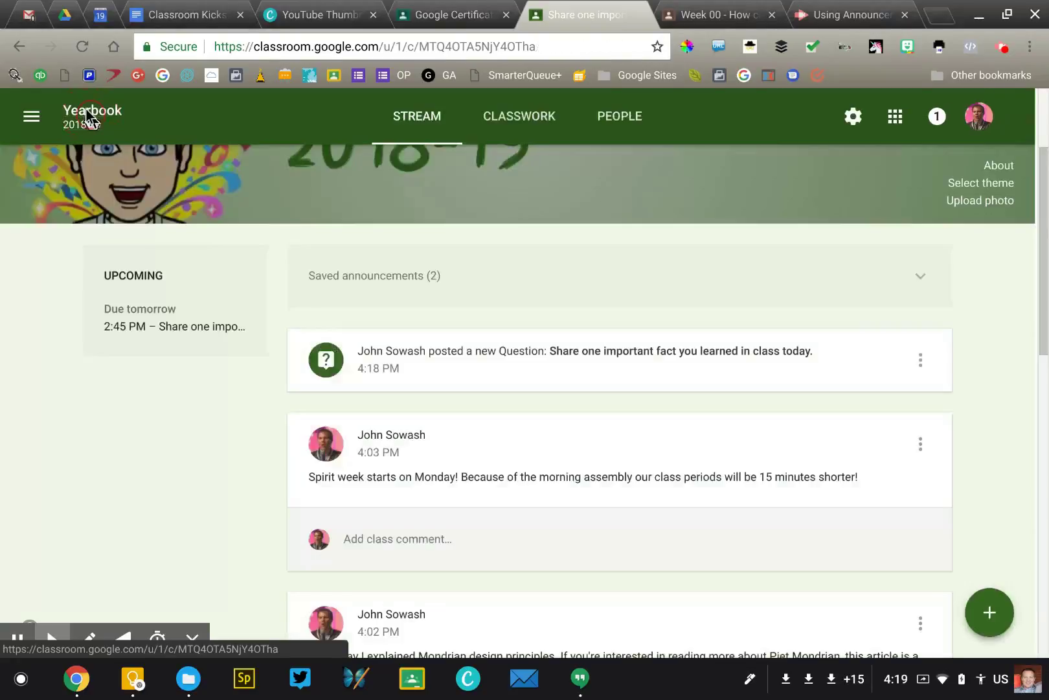
left_click(519, 117)
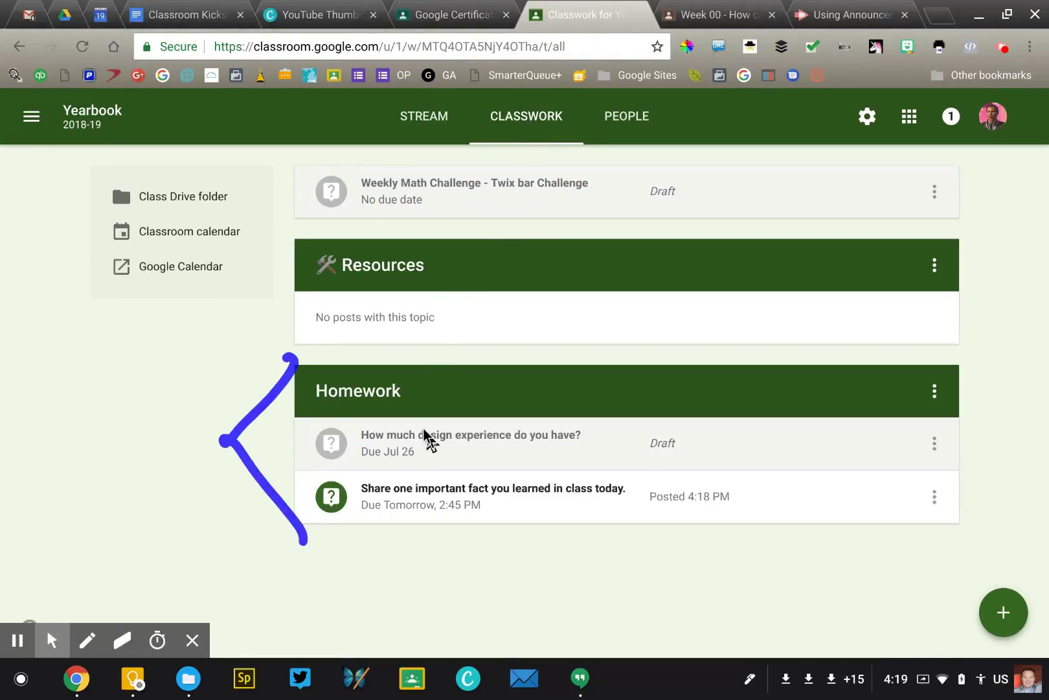
key("alt+e")
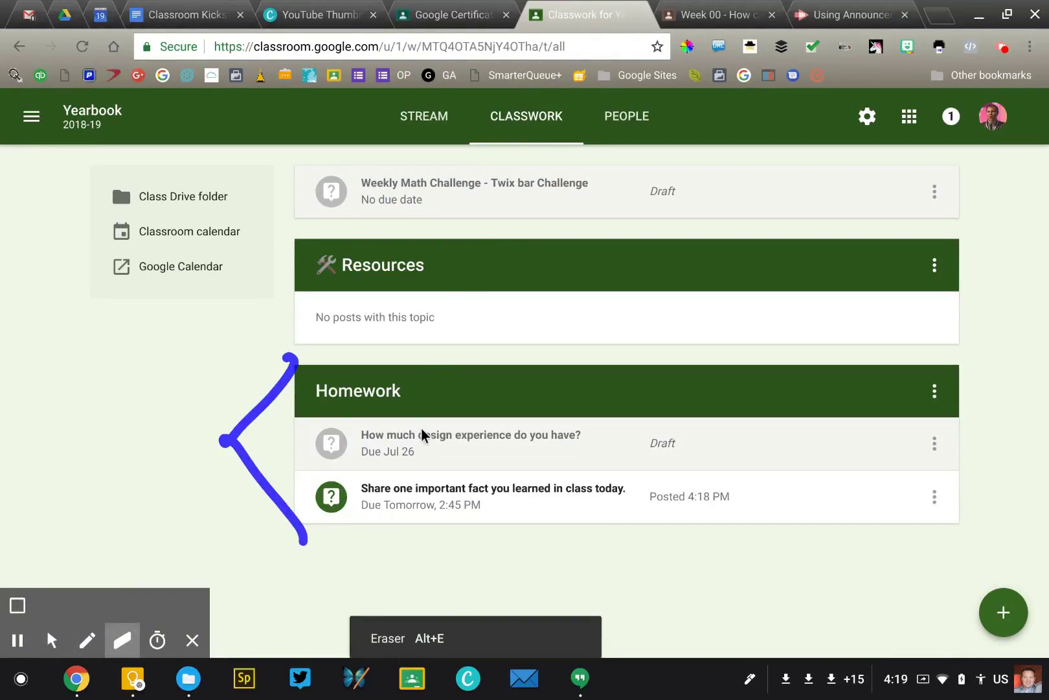
Open the 'Weekly Math Challenge - Twix bar Challenge' draft and scroll through its instructions and video.
key("alt+z")
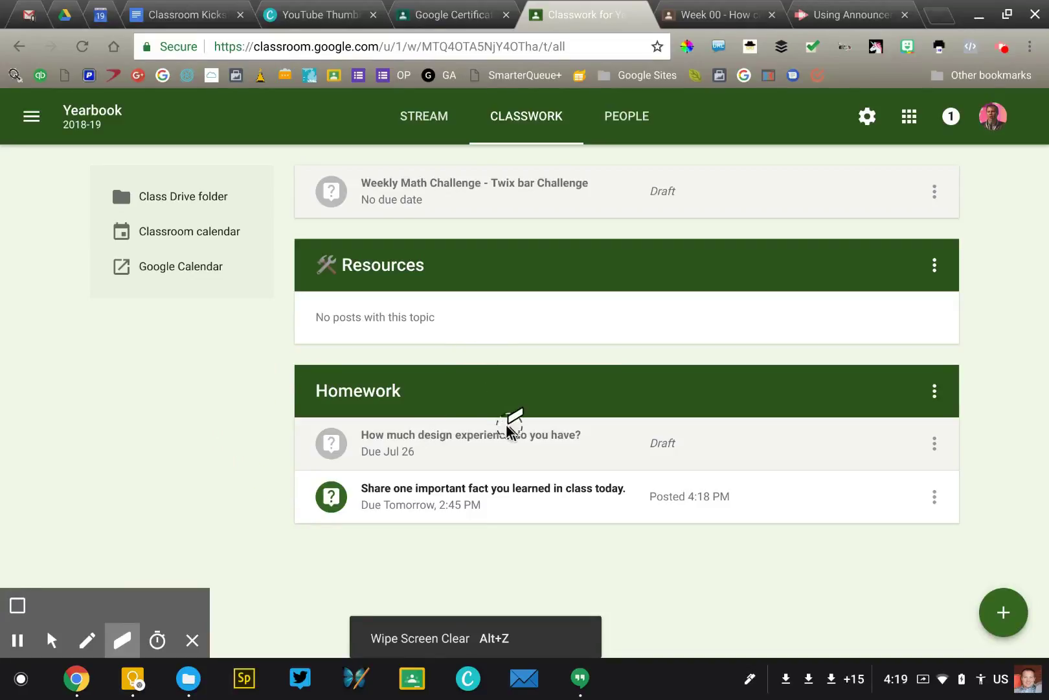
key("alt+m")
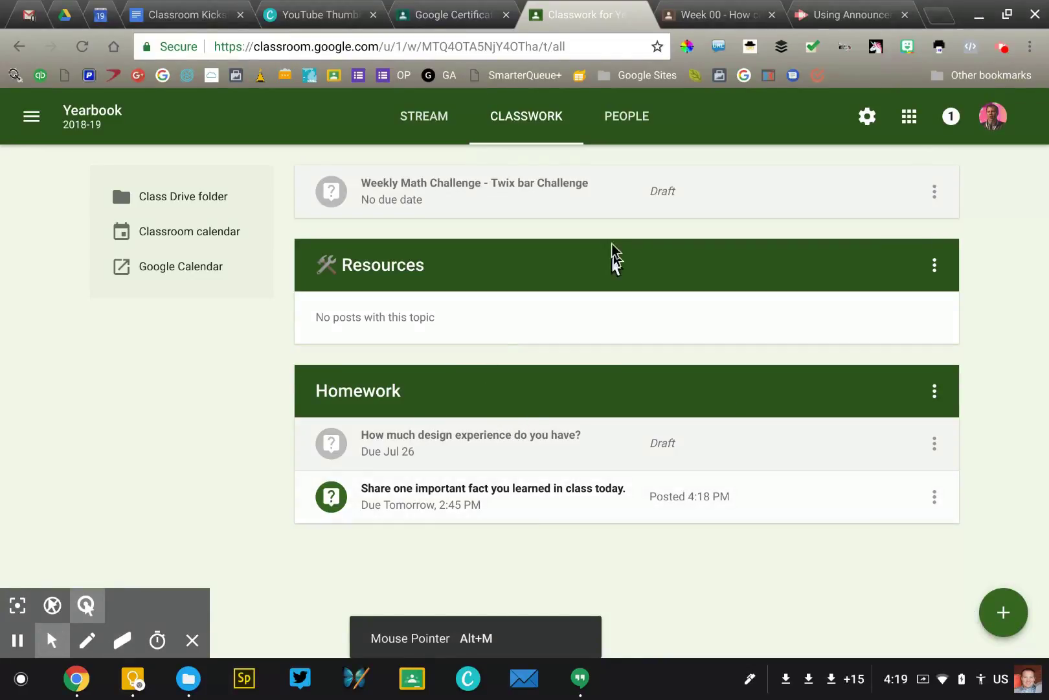
left_click(592, 203)
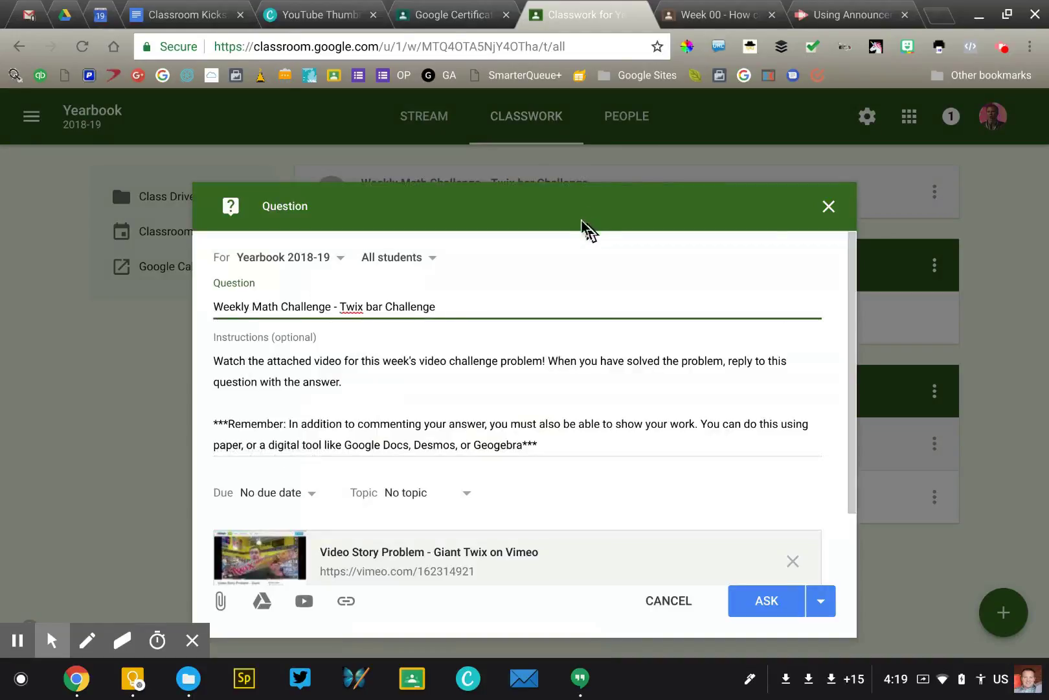
scroll(543, 443, "down", 1)
scroll(542, 442, "up", 1)
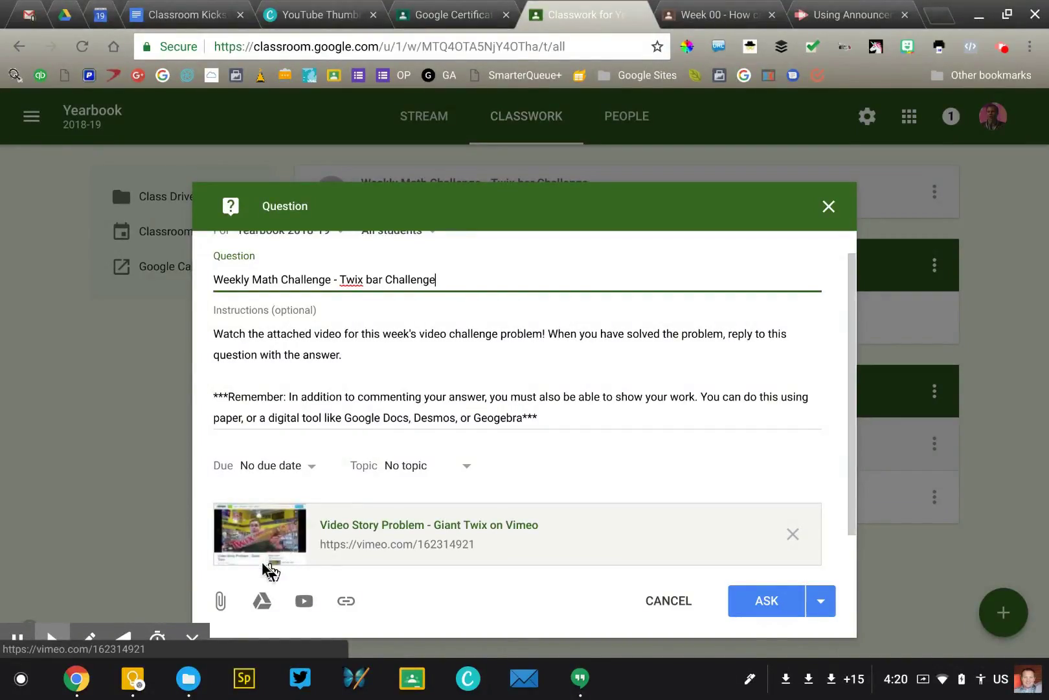
key("alt+e")
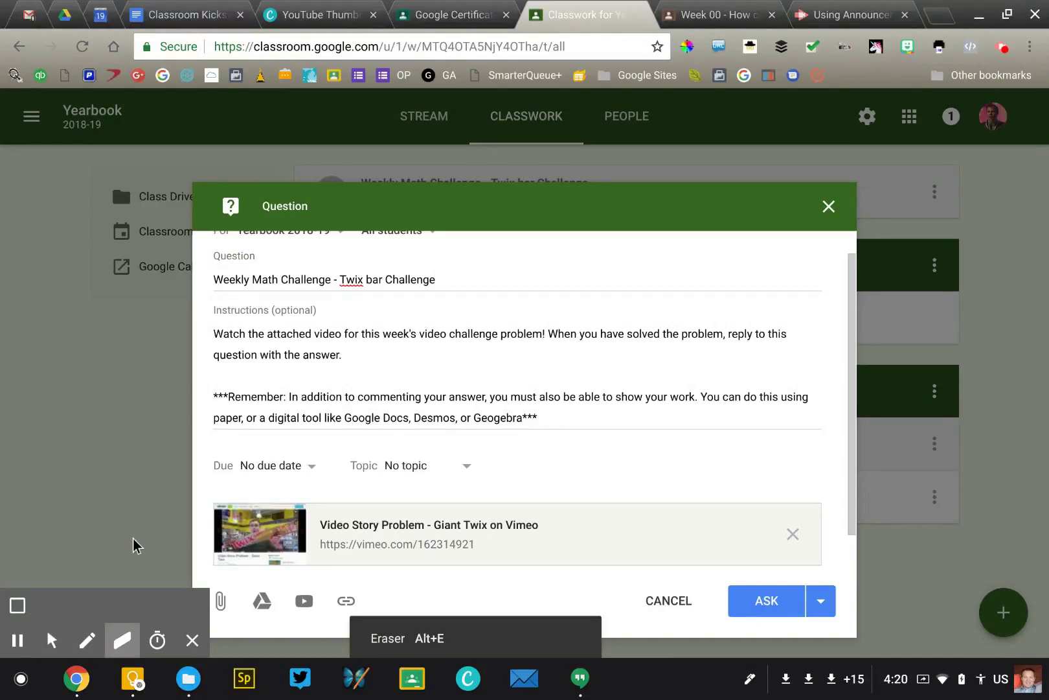
key("alt+p")
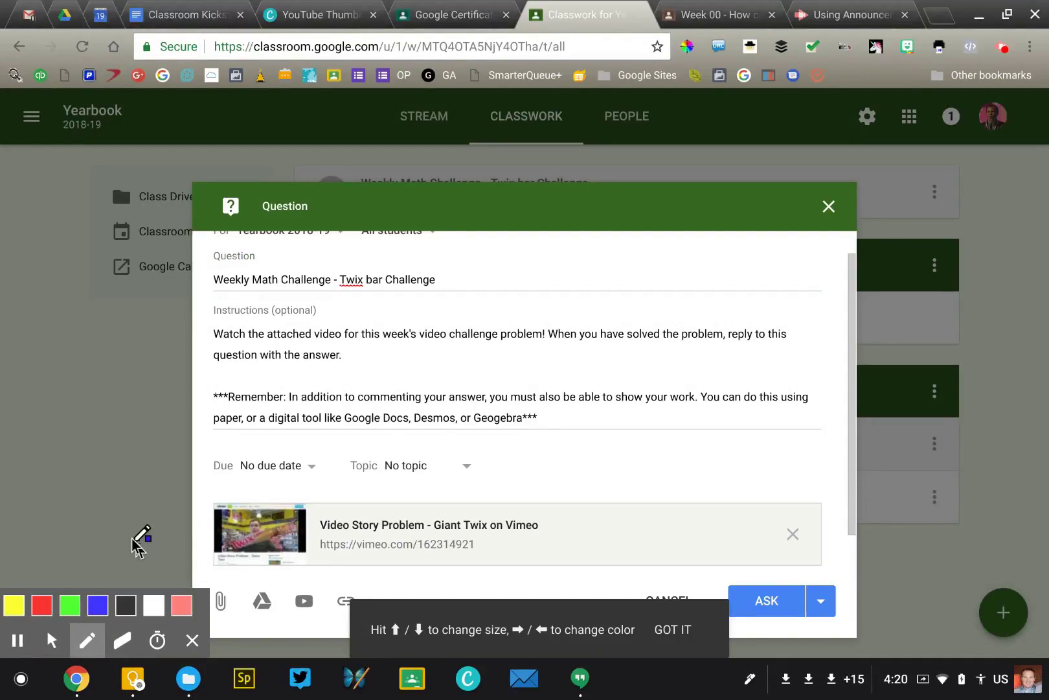
left_click_drag(217, 298, 220, 451)
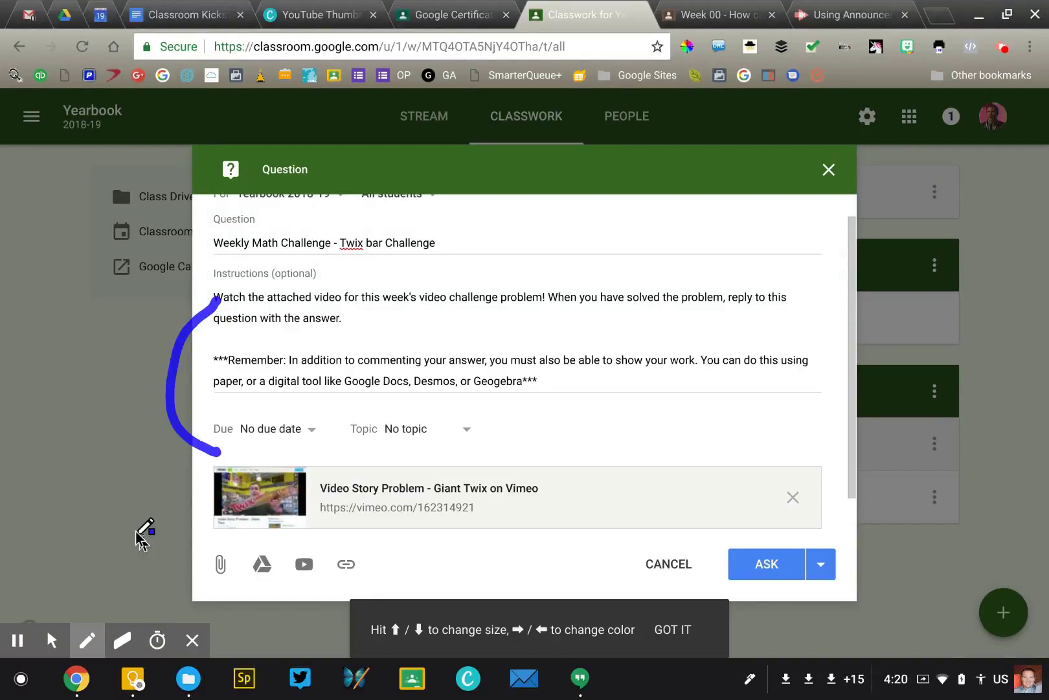
key("alt+e")
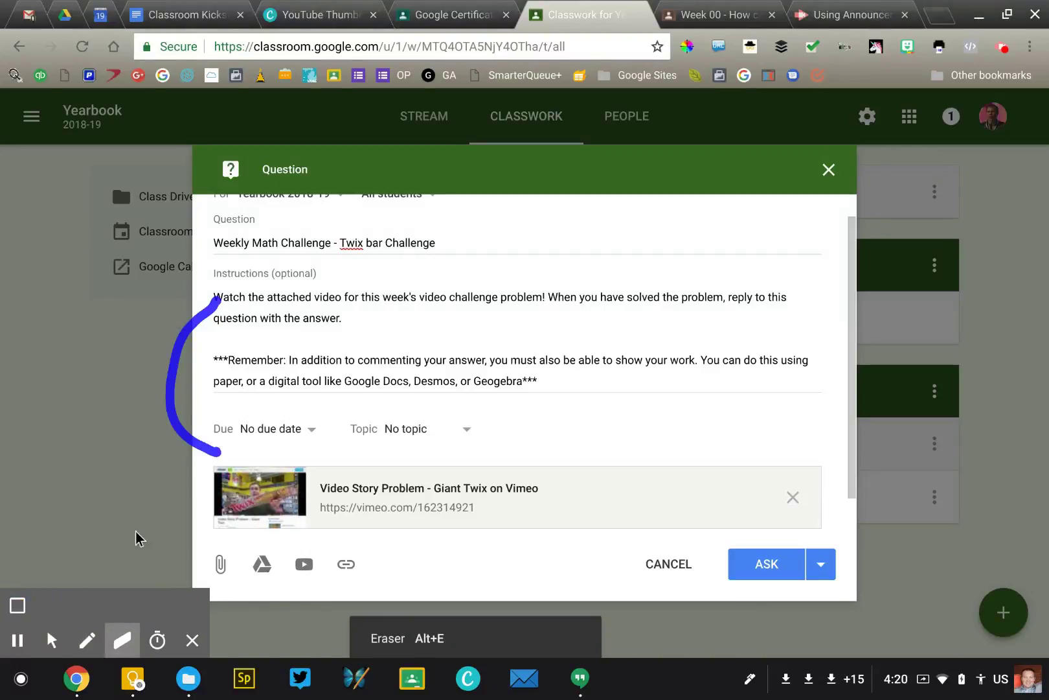
key("alt+z")
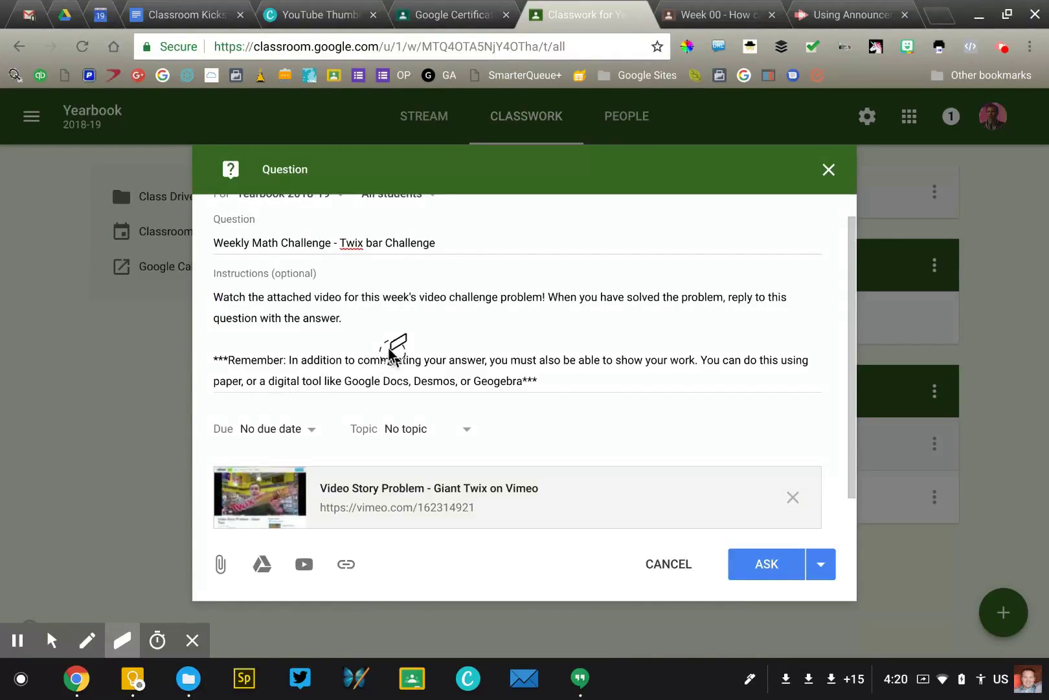
key("alt+p")
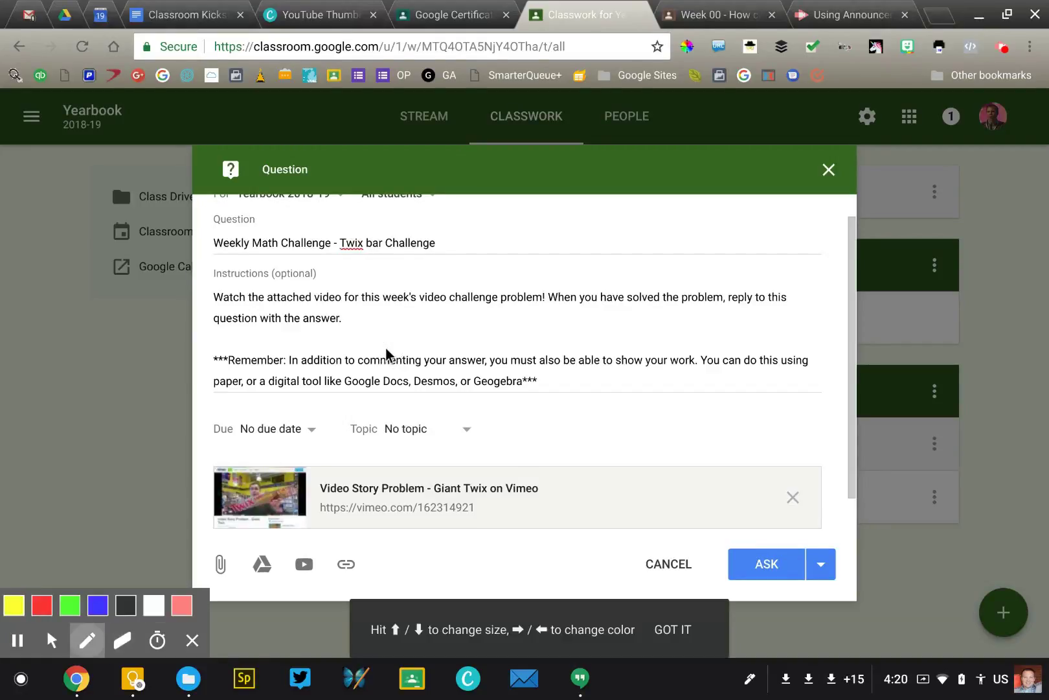
key("alt+m")
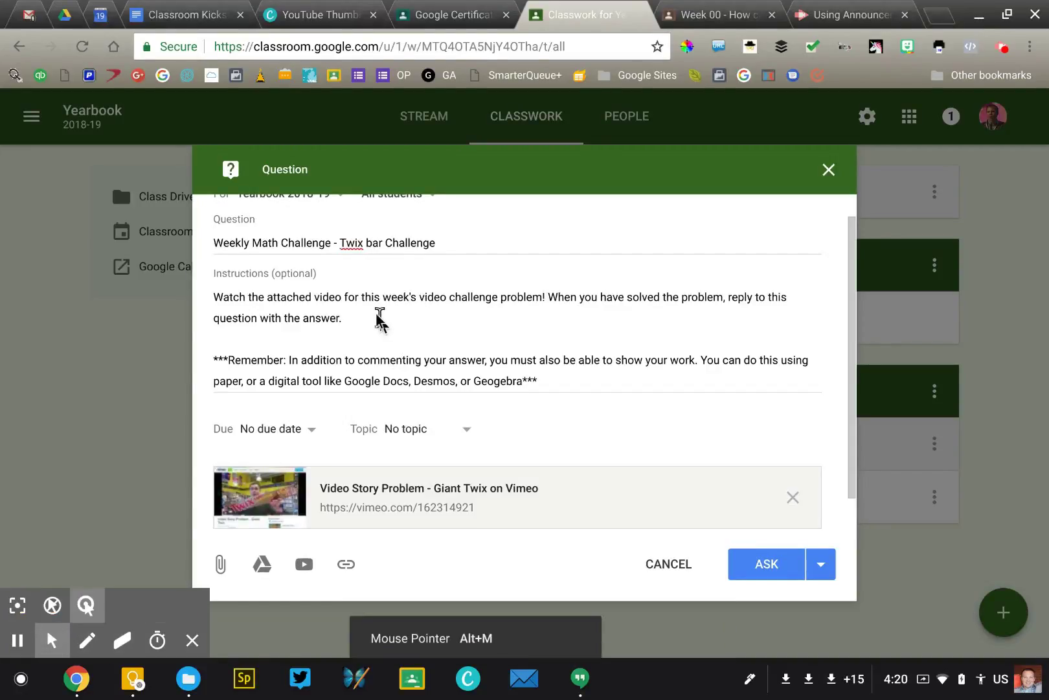
left_click(379, 317)
scroll(379, 317, "up", 1)
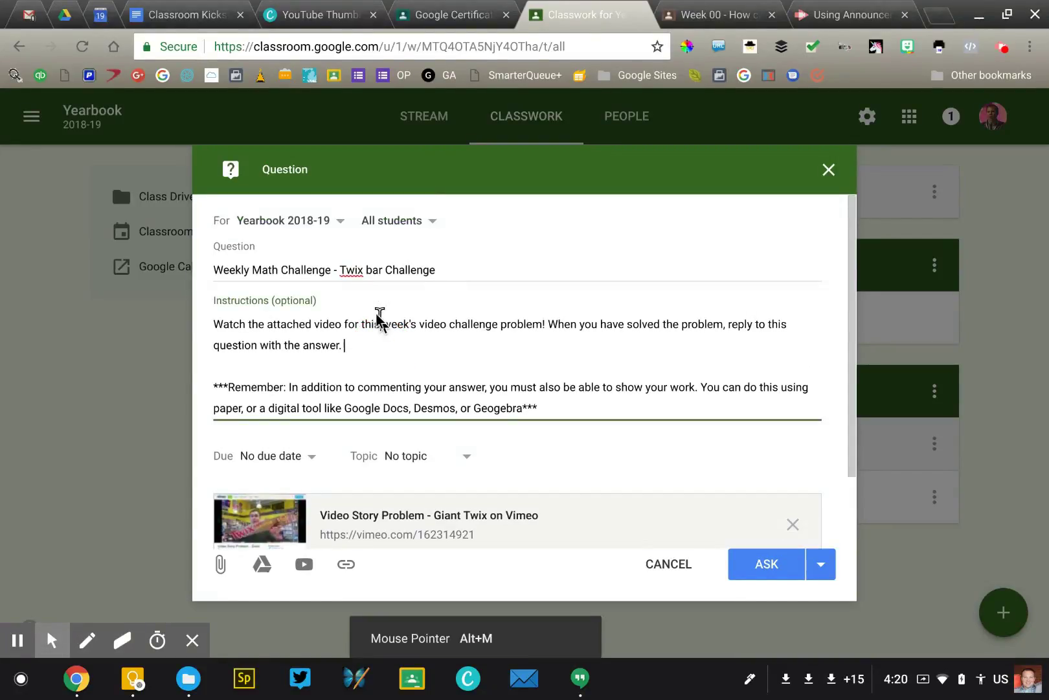
Select the first Instructions paragraph of the Weekly Math Challenge draft and scroll the dialog.
scroll(376, 313, "down", 2)
left_click(346, 300)
left_click_drag(347, 300, 206, 277)
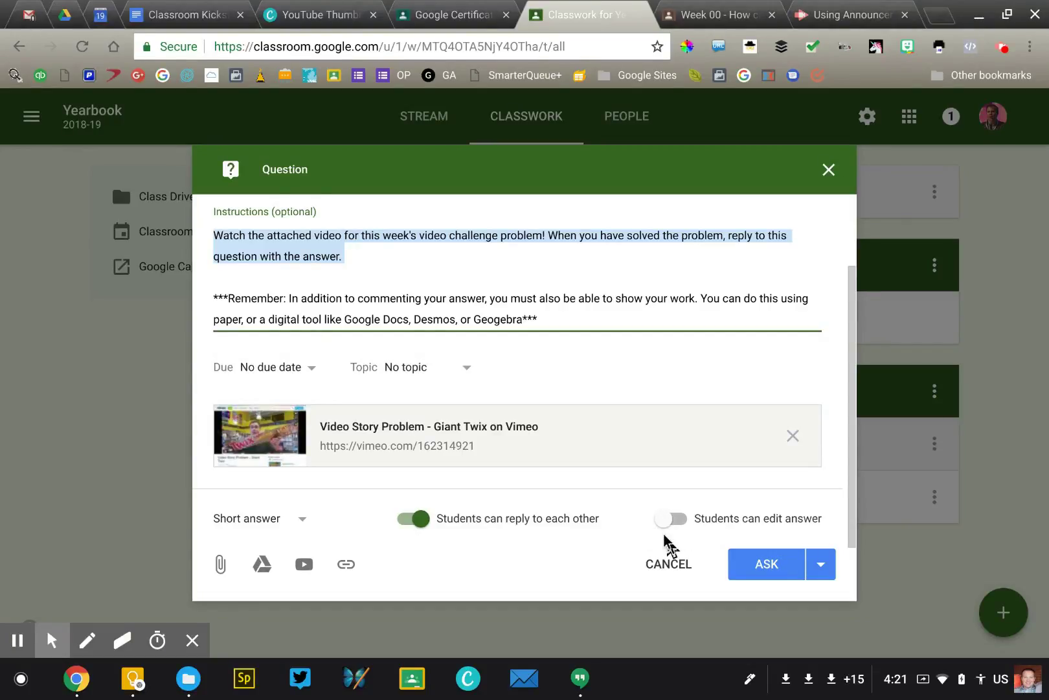
scroll(671, 547, "up", 1)
scroll(670, 546, "down", 1)
Cancel the Weekly Math Challenge draft without saving changes.
left_click(672, 567)
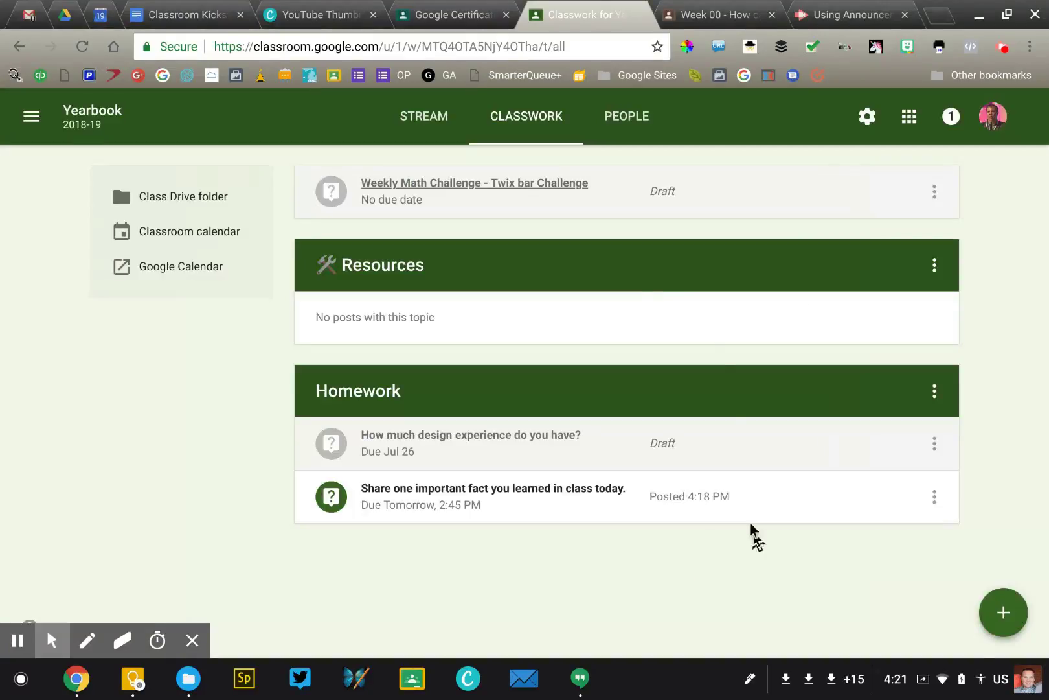
left_click(595, 210)
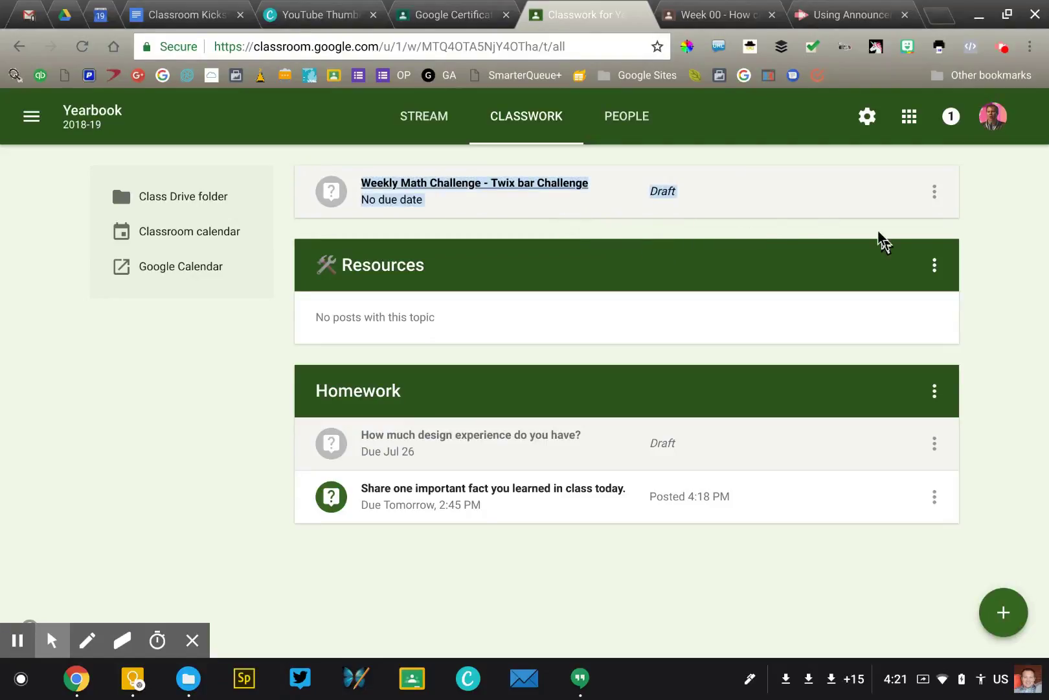
left_click(990, 234)
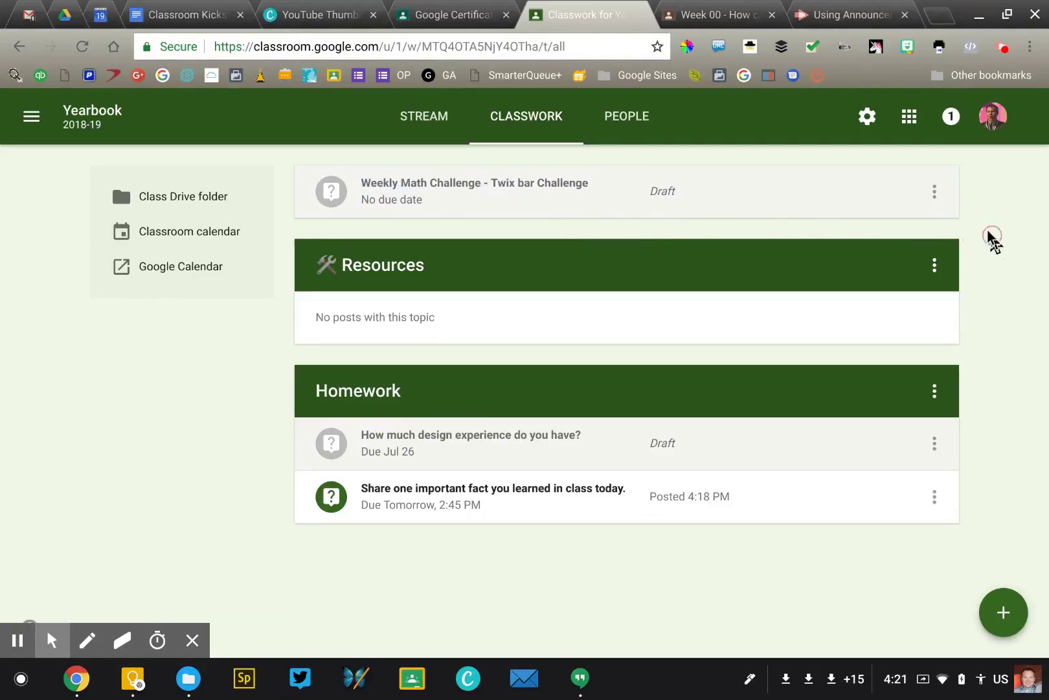
Open and close the Weekly Math Challenge options menu, then expand the + create options.
left_click(921, 191)
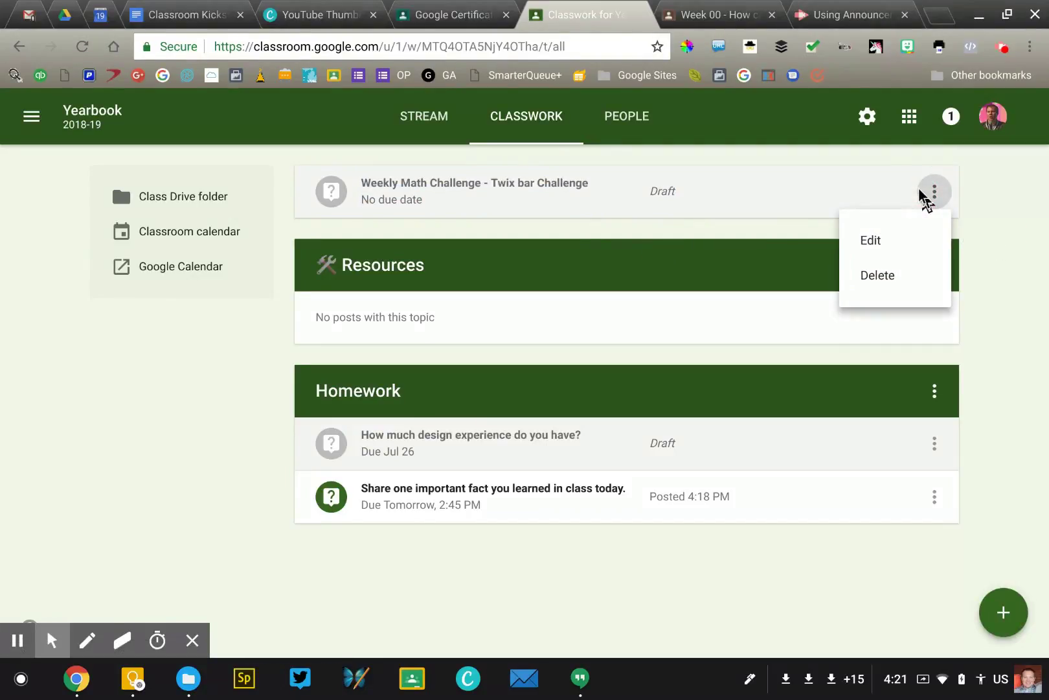
left_click(934, 193)
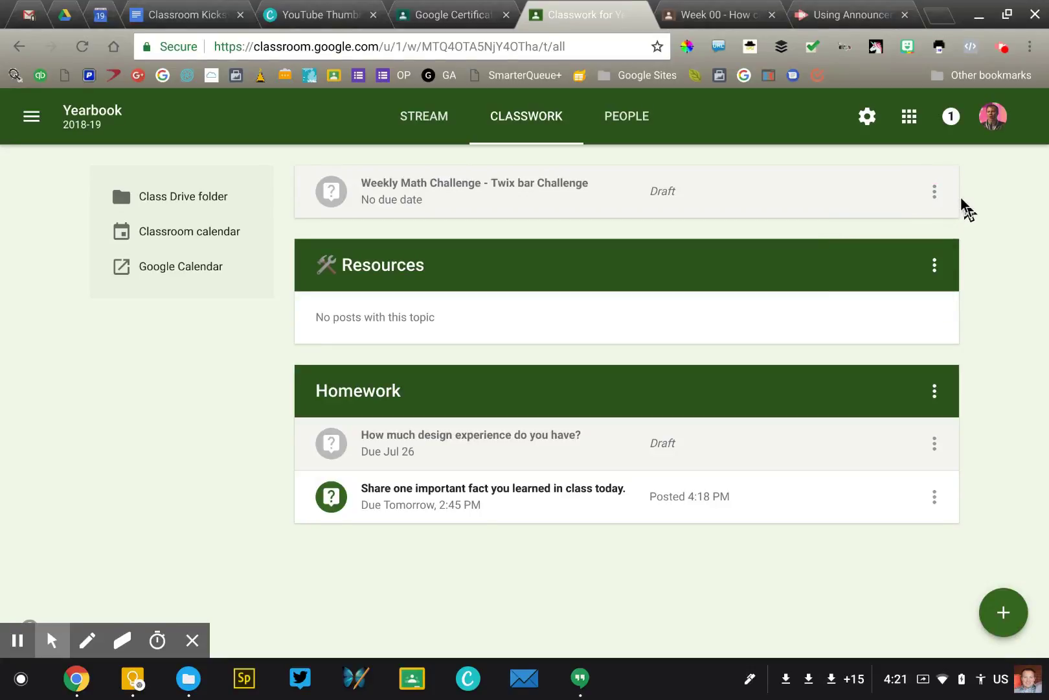
mouse_move(1003, 629)
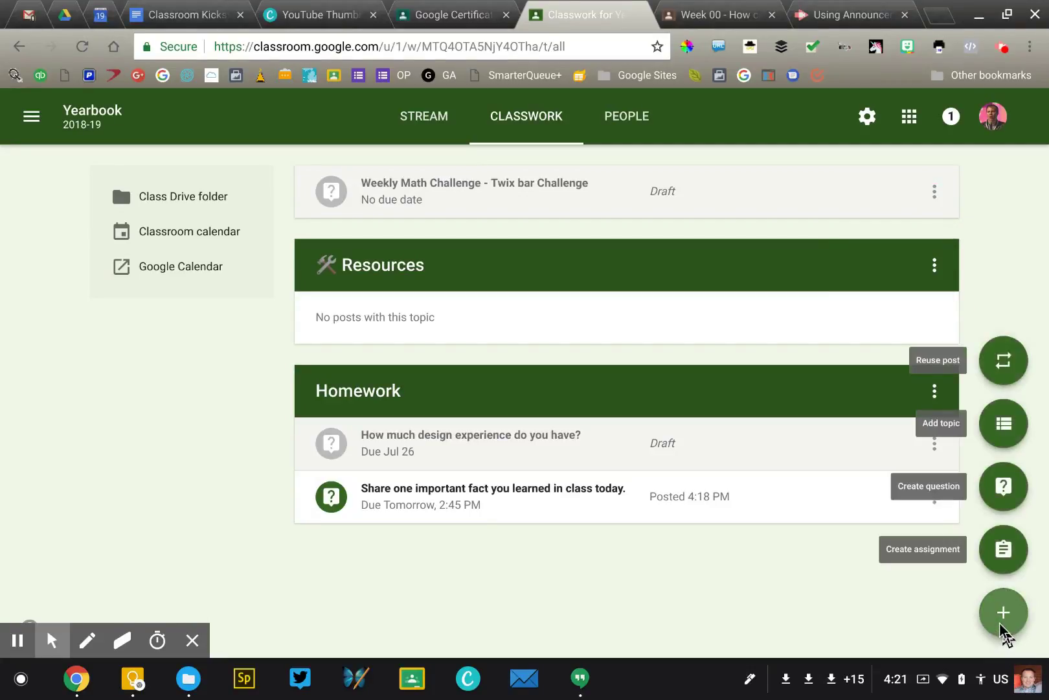
left_click(1009, 547)
Start a question 'How much of your research paper is complete?' and make it multiple choice.
left_click(1008, 494)
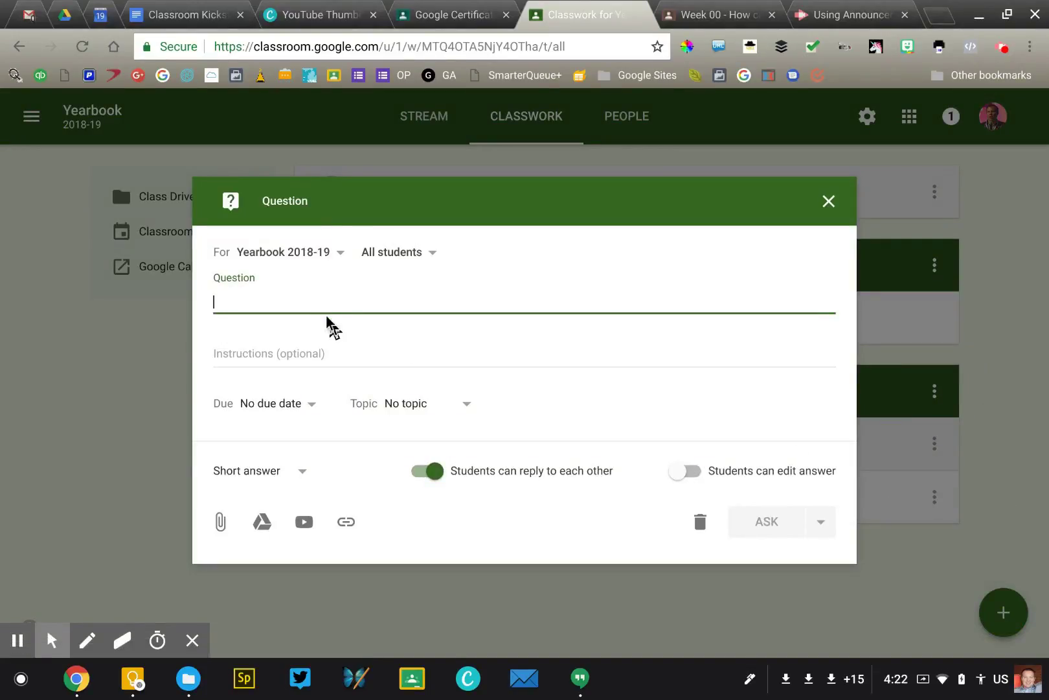
type("Ho")
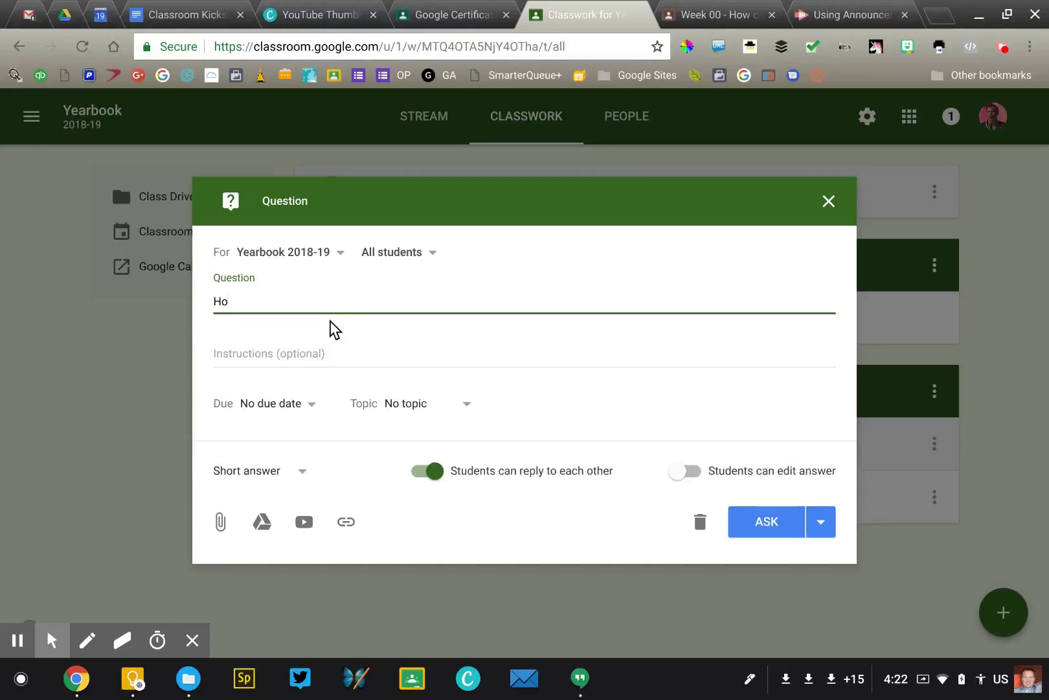
type("w much of your r")
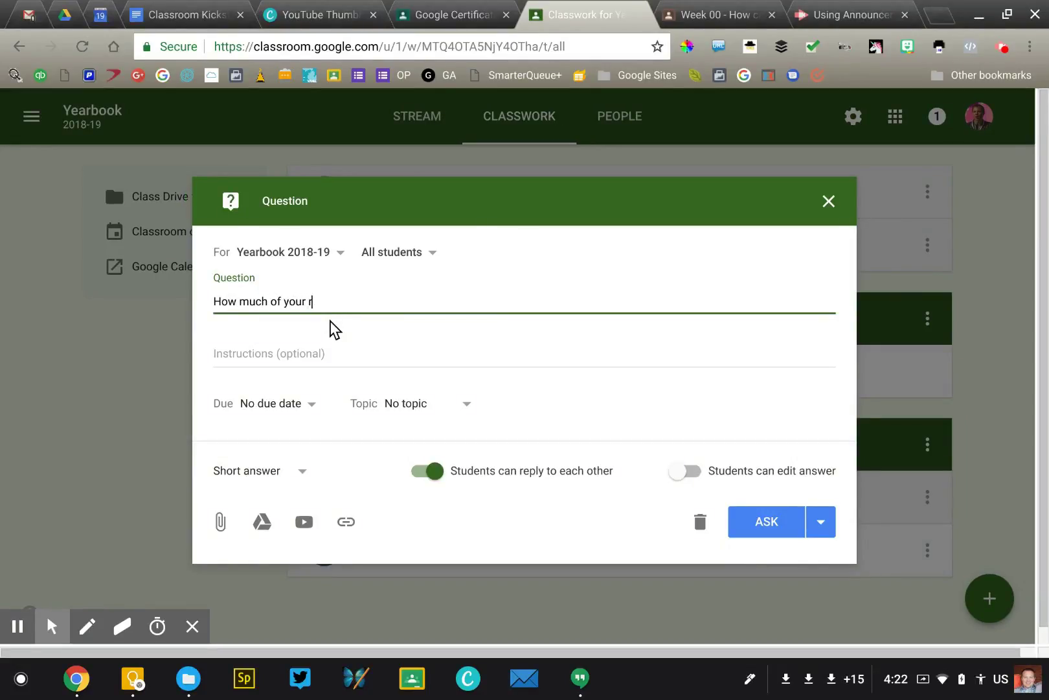
type("esearch paper is complete?")
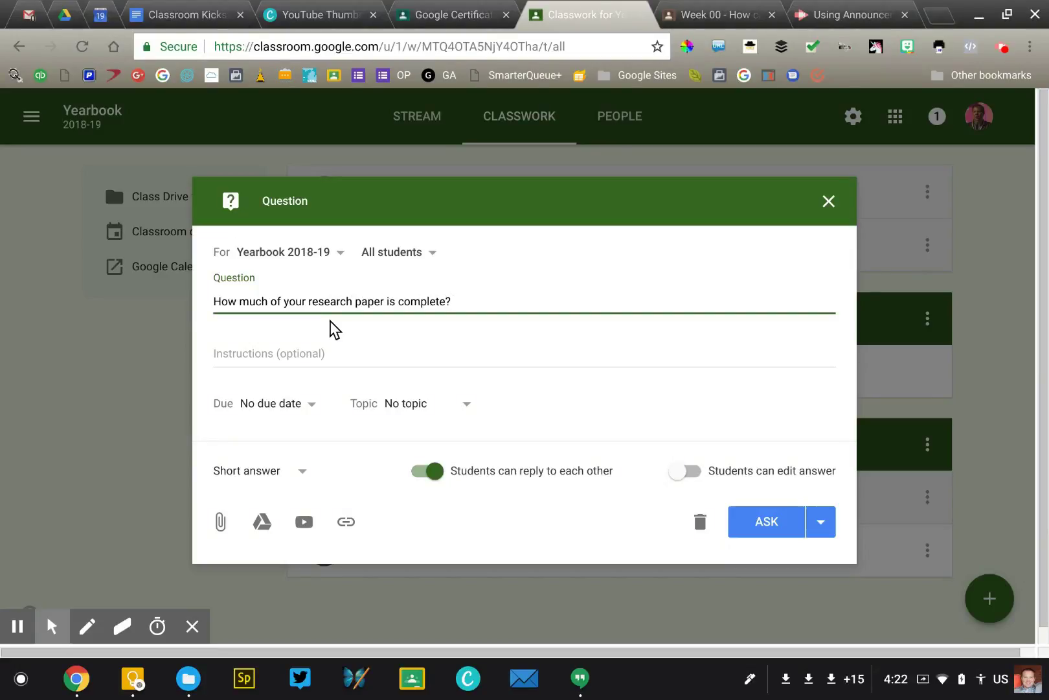
left_click(243, 483)
left_click(237, 486)
left_click(240, 475)
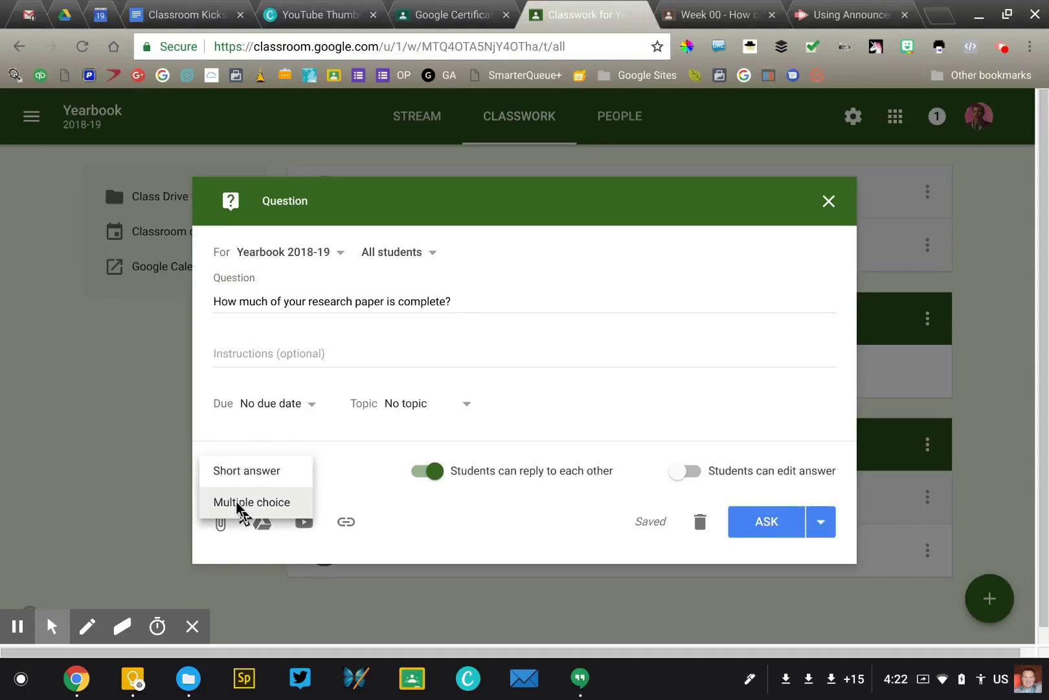
left_click(238, 506)
Enter the answer options 25%, 50%, 75% and 100%.
scroll(237, 507, "down", 1)
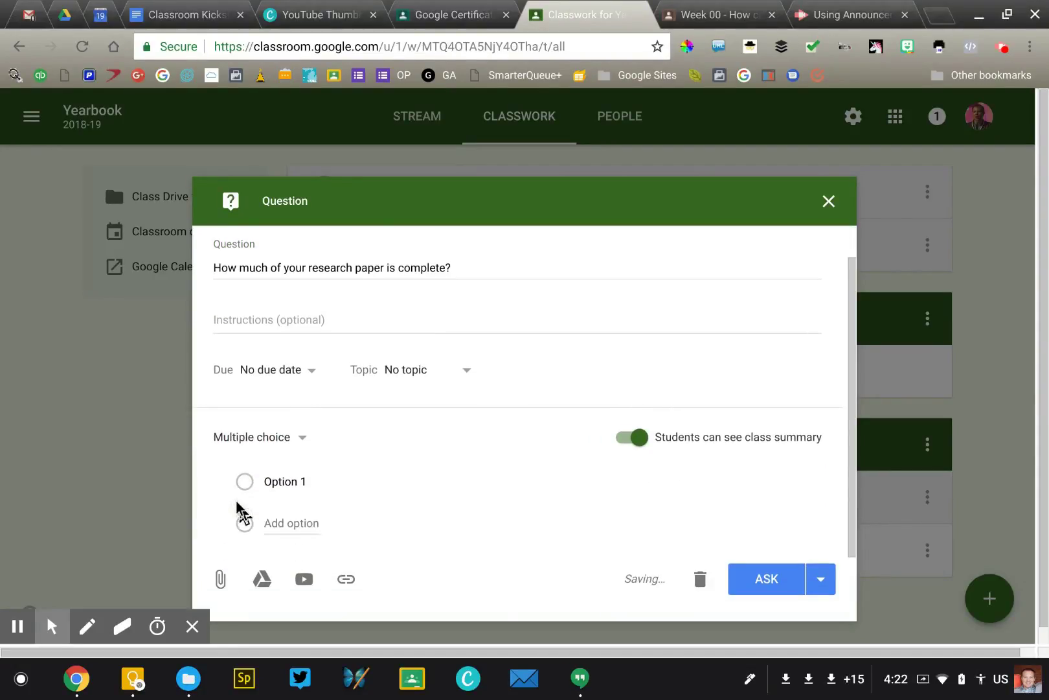
left_click(277, 480)
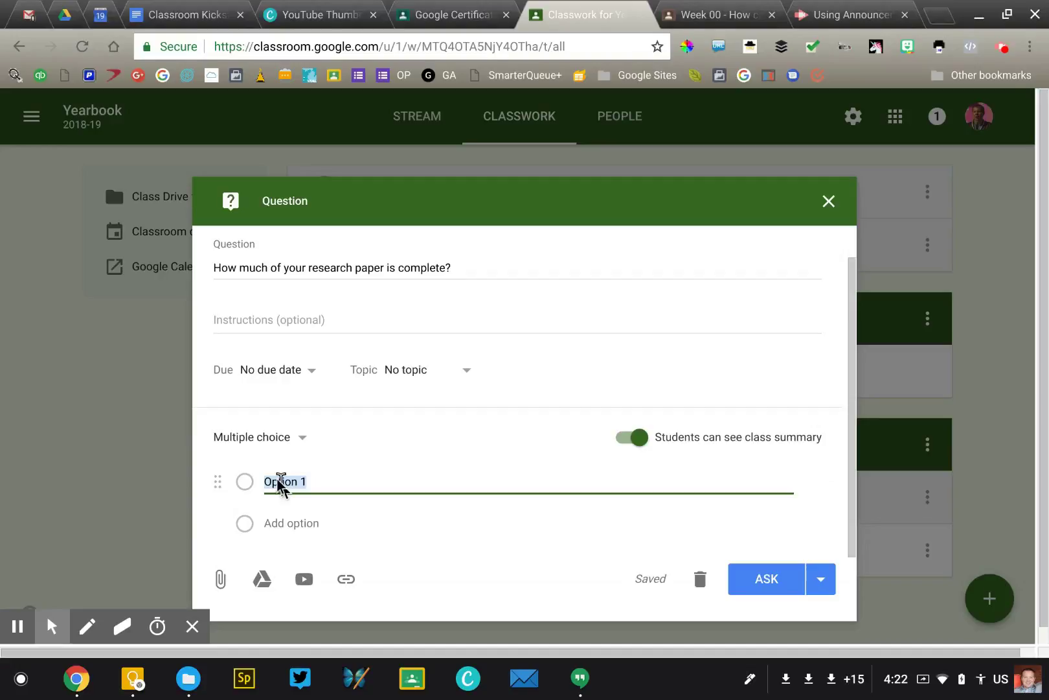
type("25%")
key("Tab")
type("50")
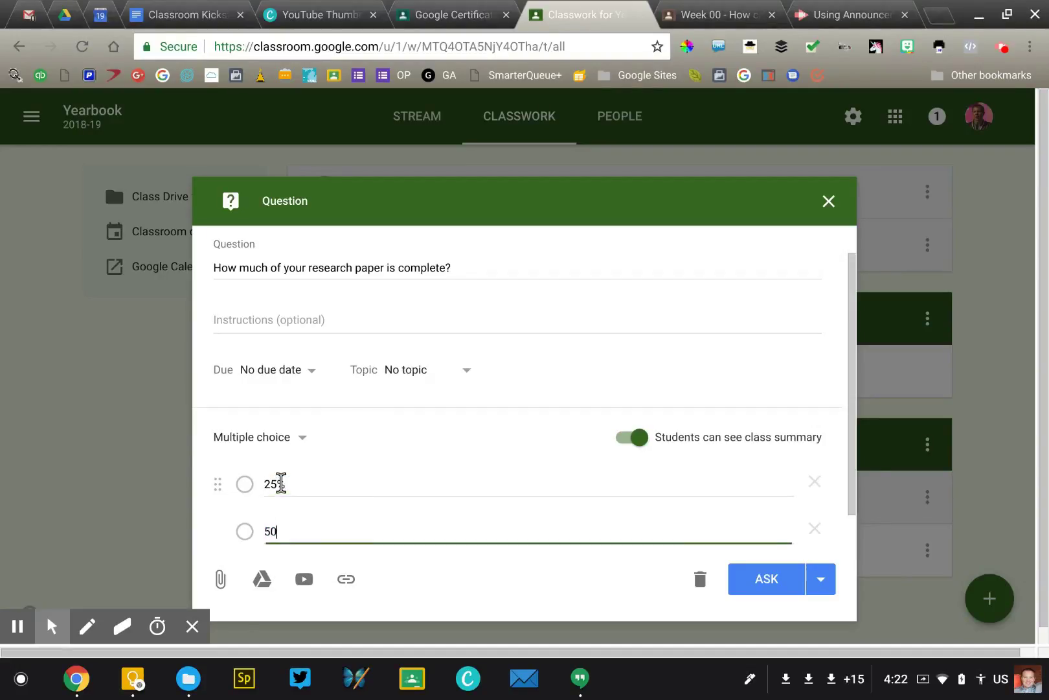
type("%")
key("Tab")
scroll(278, 480, "down", 2)
left_click(273, 533)
type("75%")
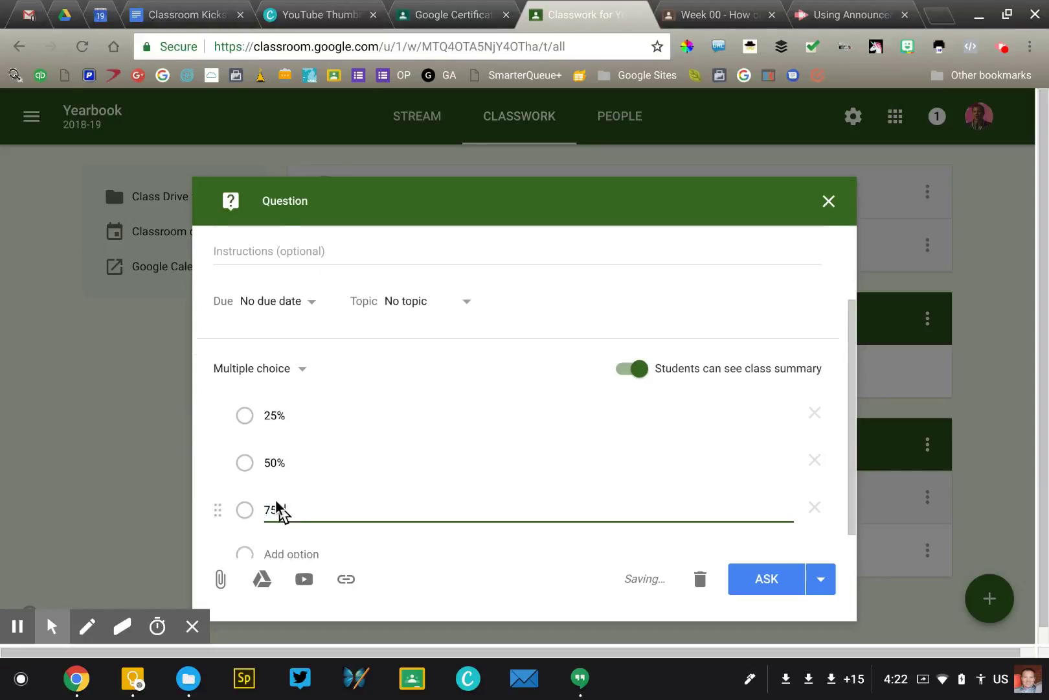
left_click(279, 521)
type("100%")
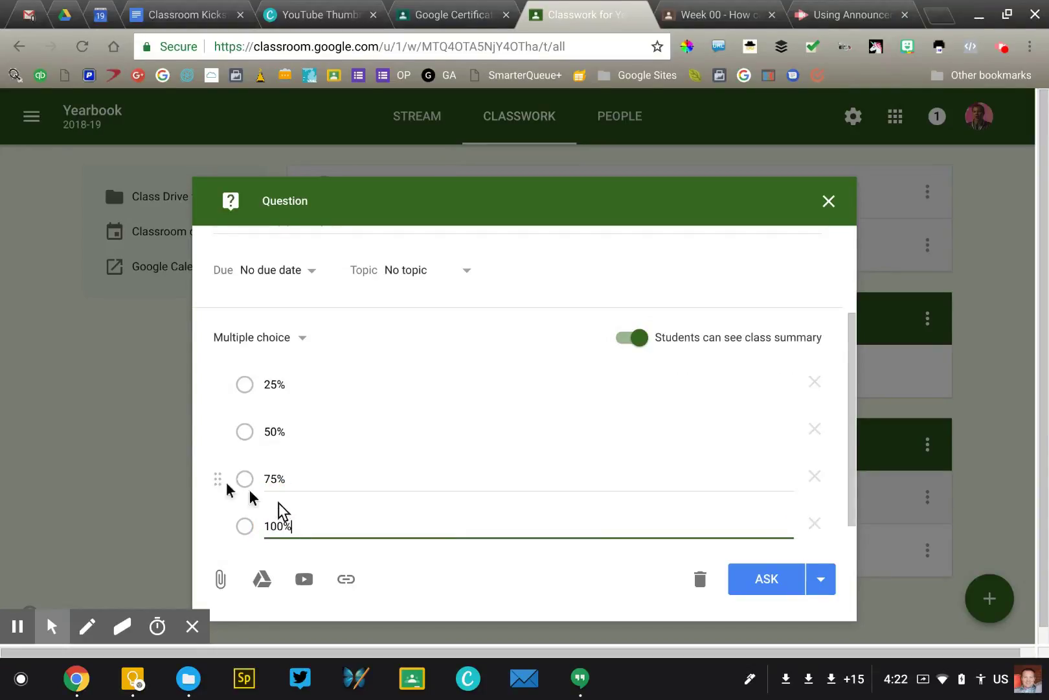
left_click(433, 345)
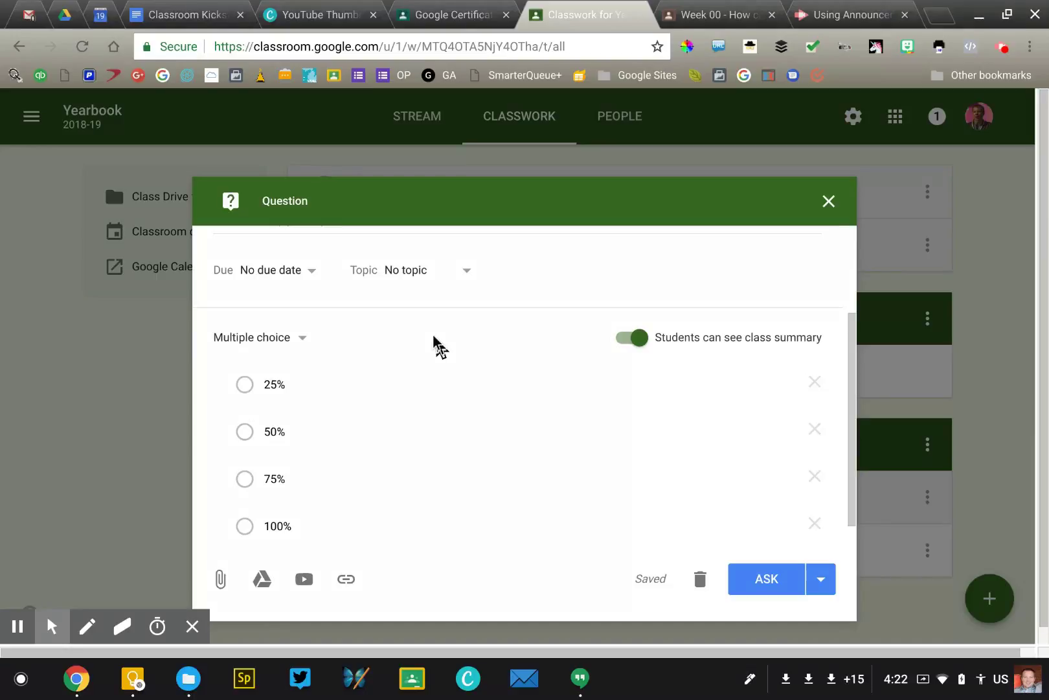
scroll(434, 337, "up", 3)
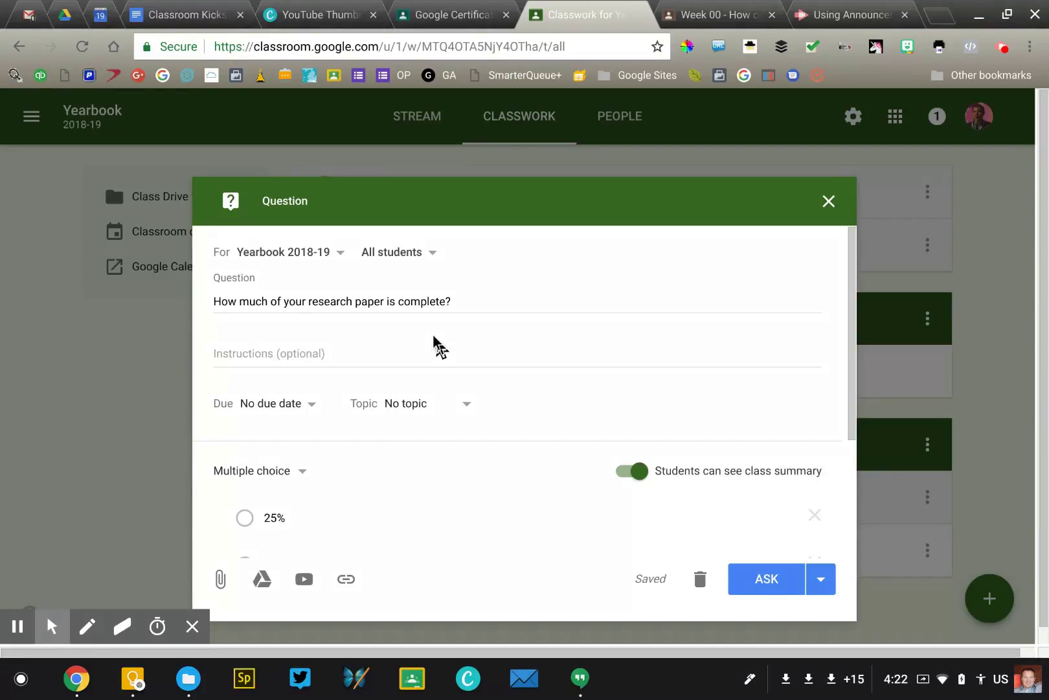
scroll(440, 347, "down", 2)
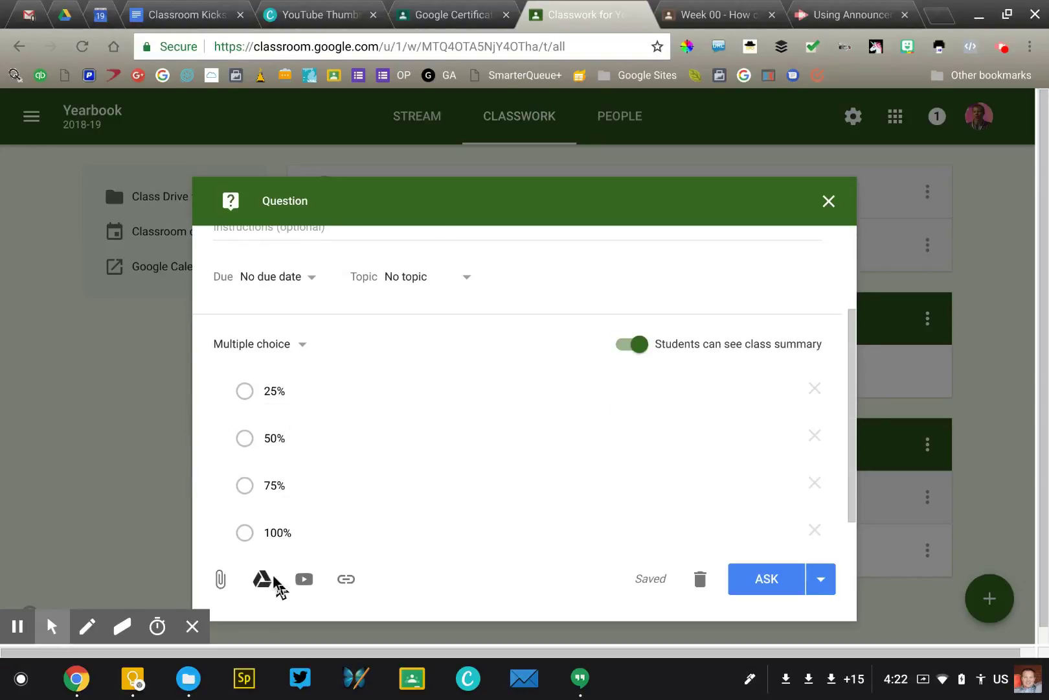
Switch between the open browser tabs, ending back on the Week 00 question's student answers.
left_click(706, 17)
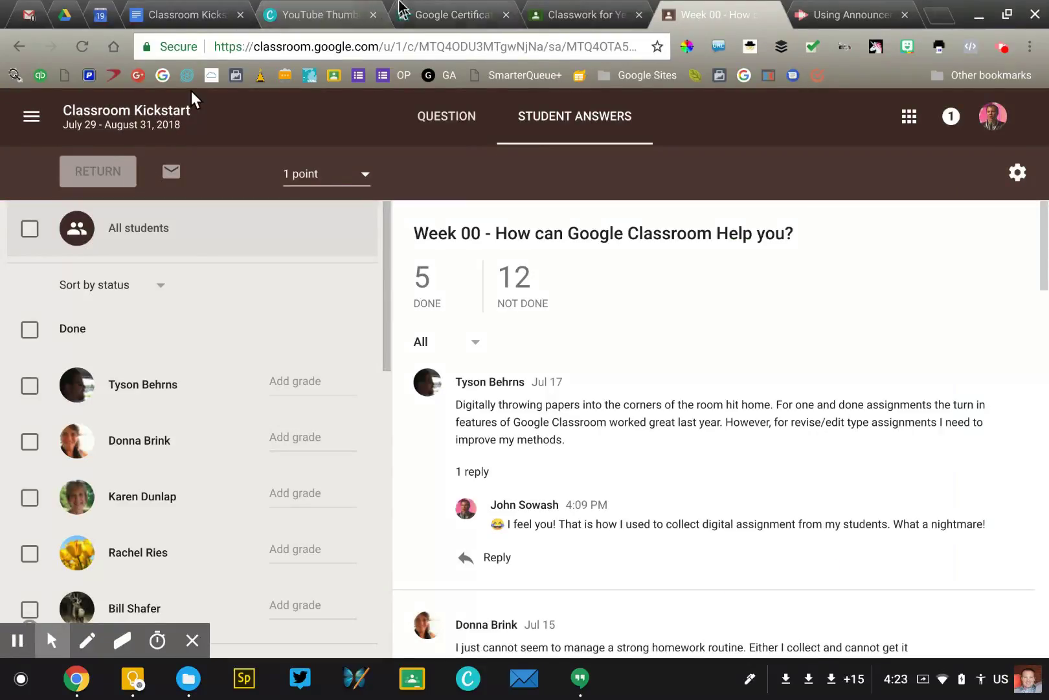
left_click(435, 12)
left_click(568, 7)
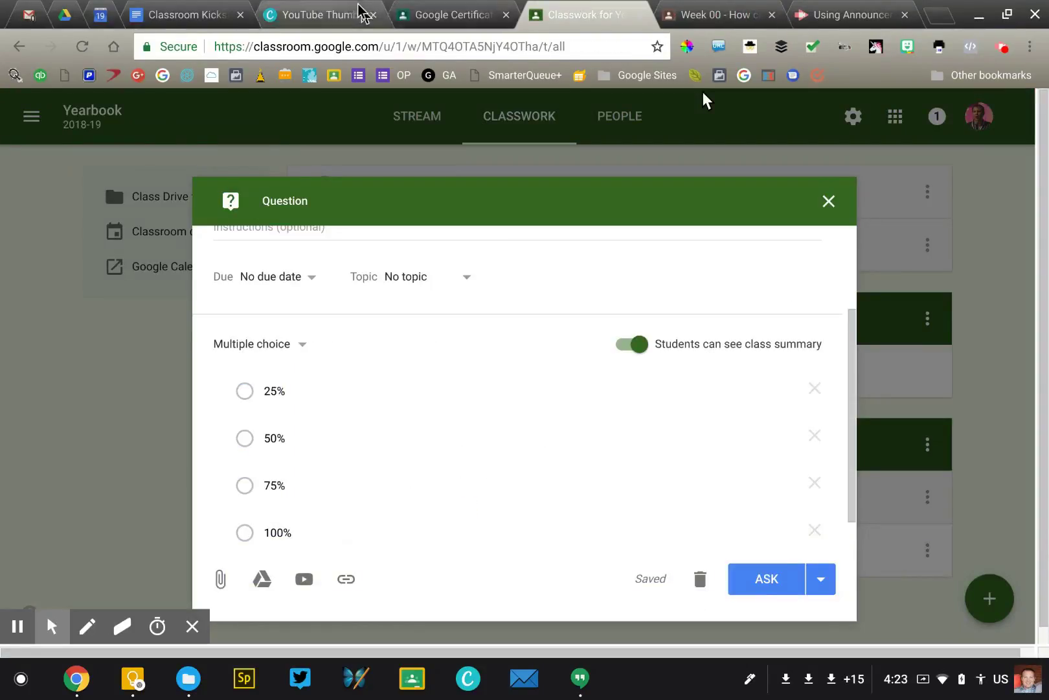
left_click(715, 13)
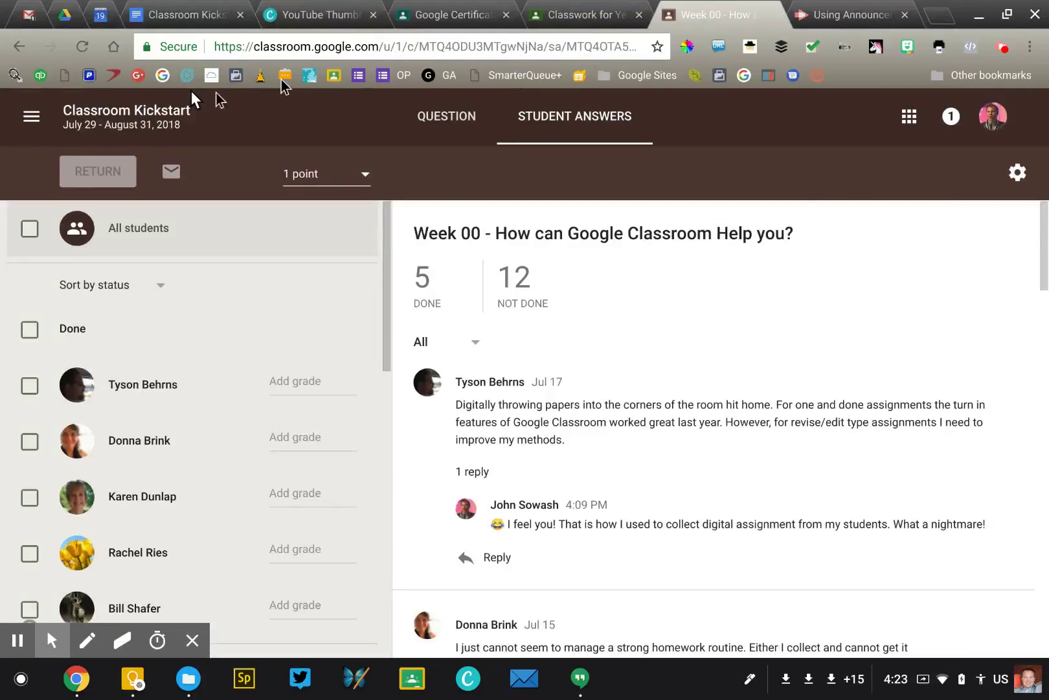
From the class list, open Google Certification Academy and its 'How are you currently using Google Classroom?' question.
left_click(27, 116)
scroll(72, 310, "down", 5)
scroll(89, 415, "up", 3)
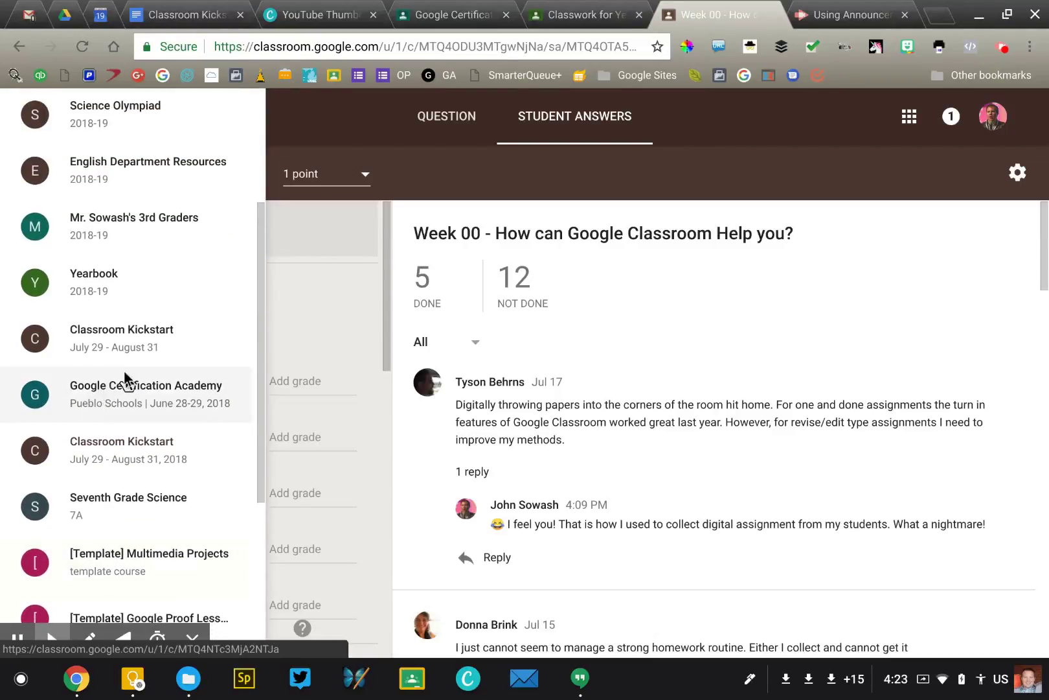
left_click(180, 400)
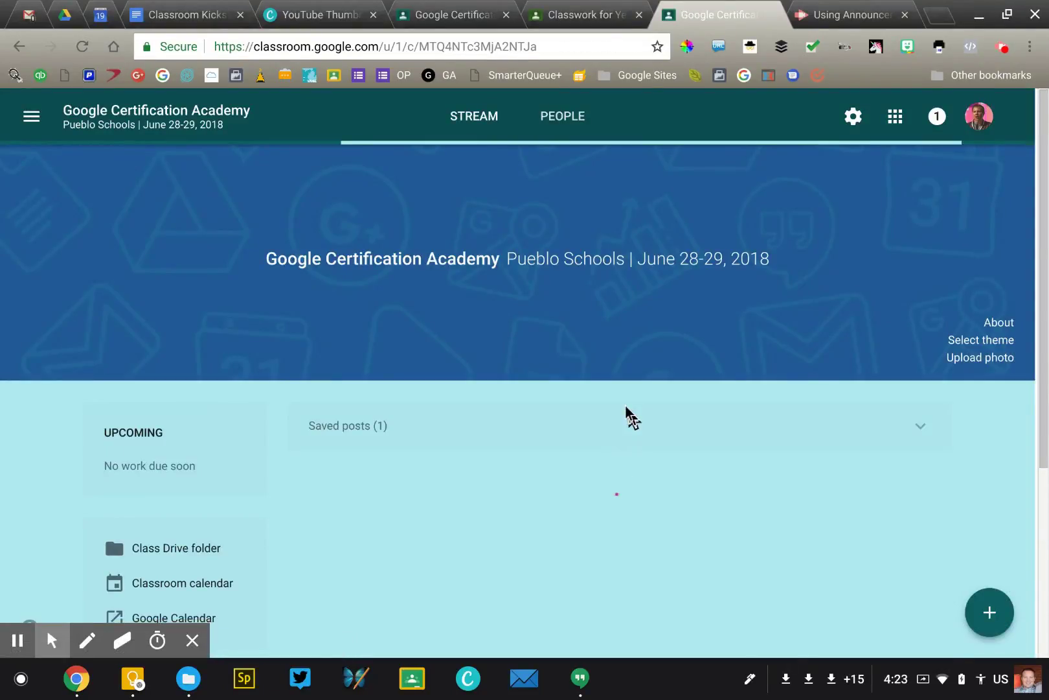
scroll(627, 418, "down", 10)
scroll(627, 418, "up", 20)
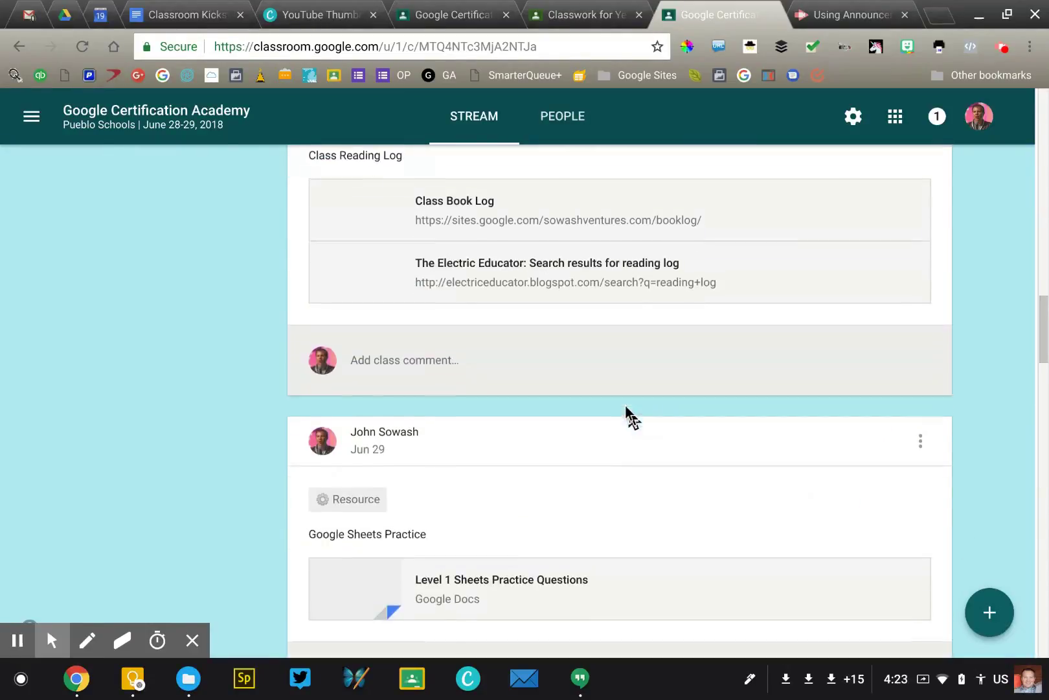
scroll(627, 418, "up", 15)
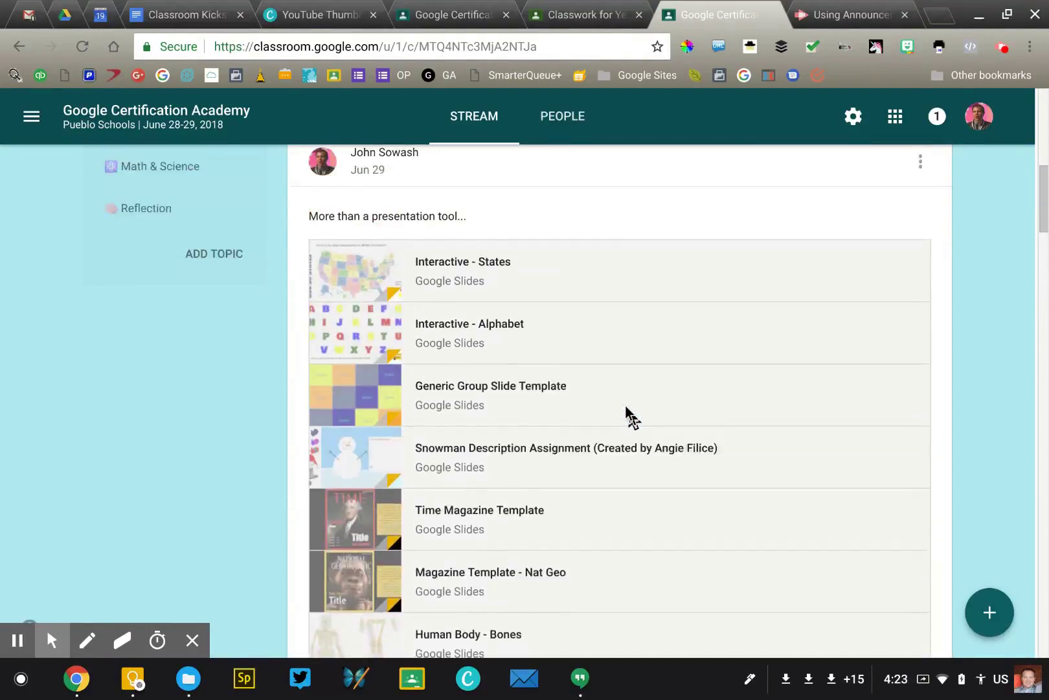
scroll(627, 417, "down", 15)
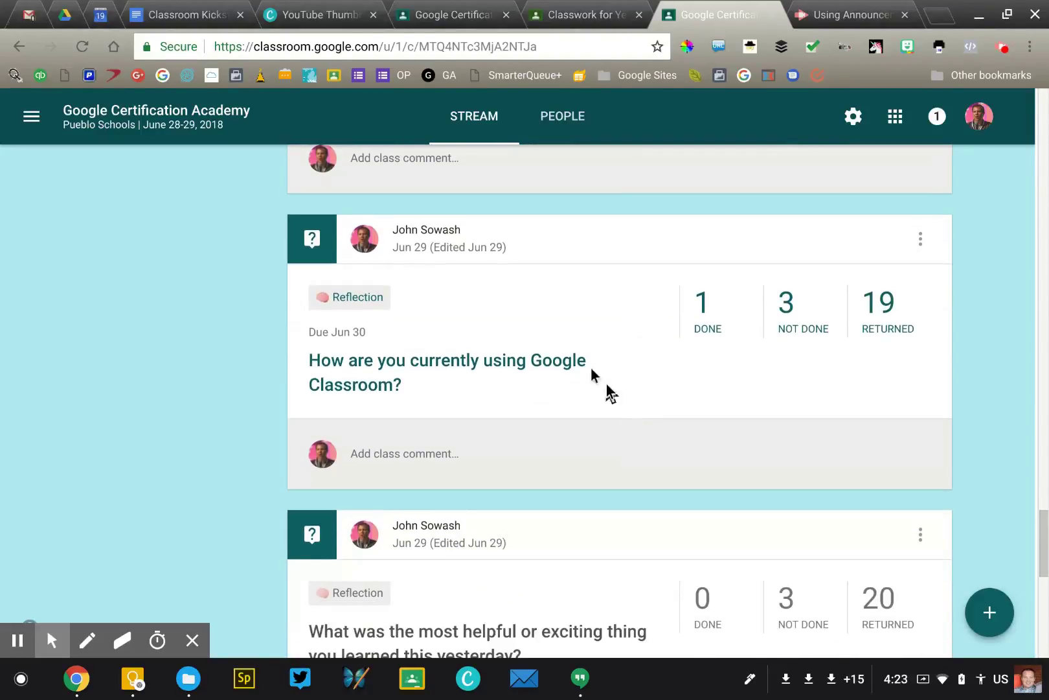
left_click(410, 364)
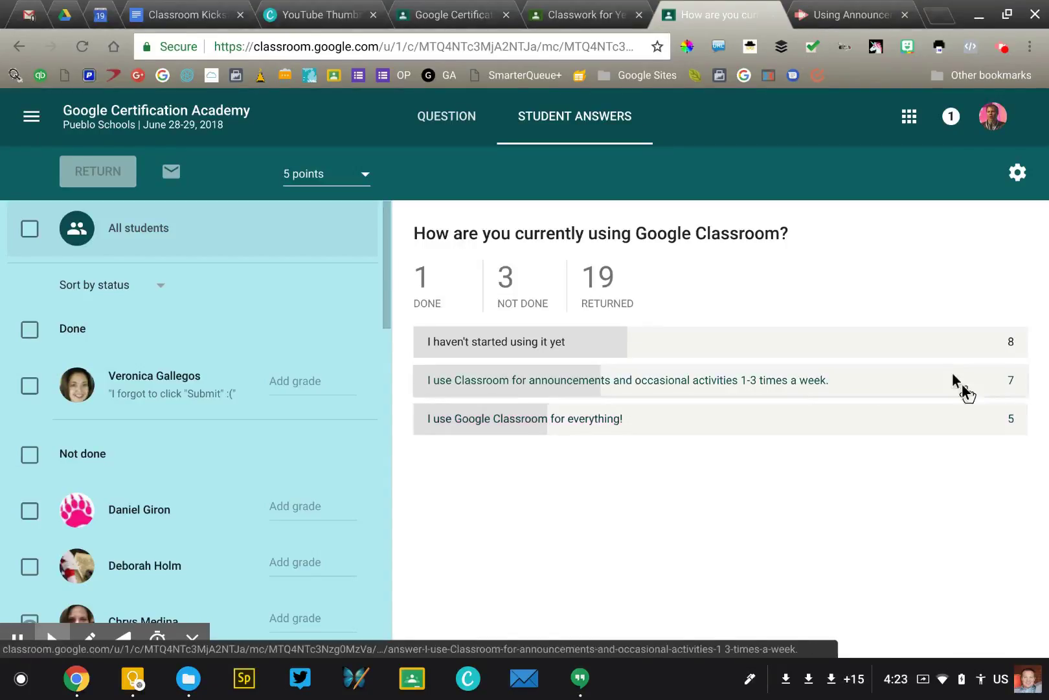
Expand the 'haven't started using it yet' and 'announcements and occasional activities' answer bars to list their students.
left_click(754, 345)
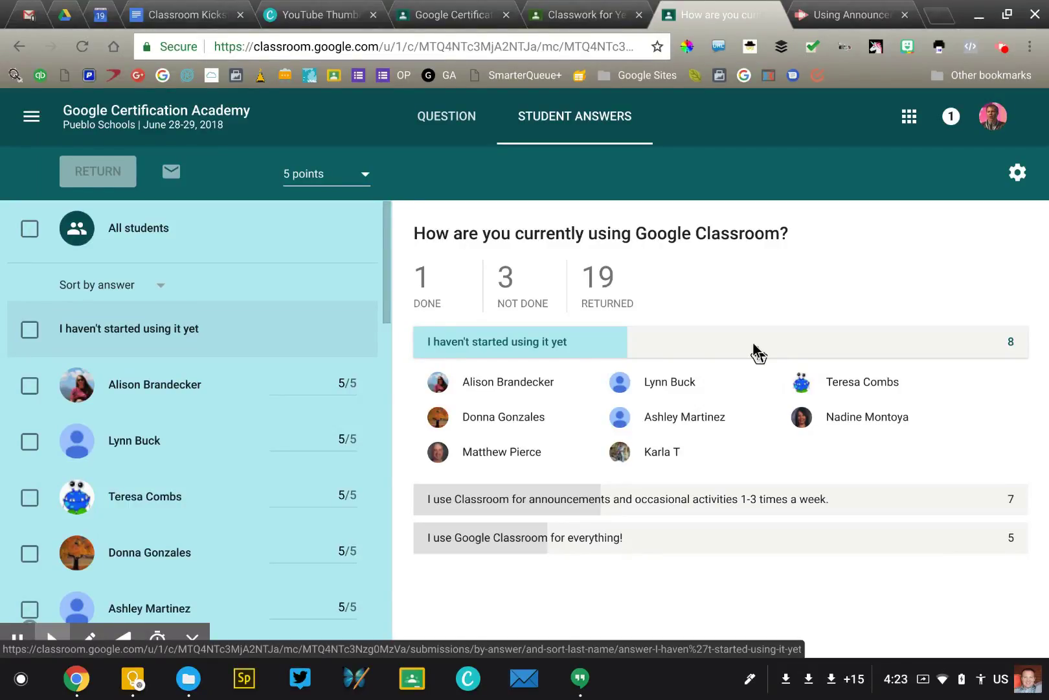
left_click(773, 499)
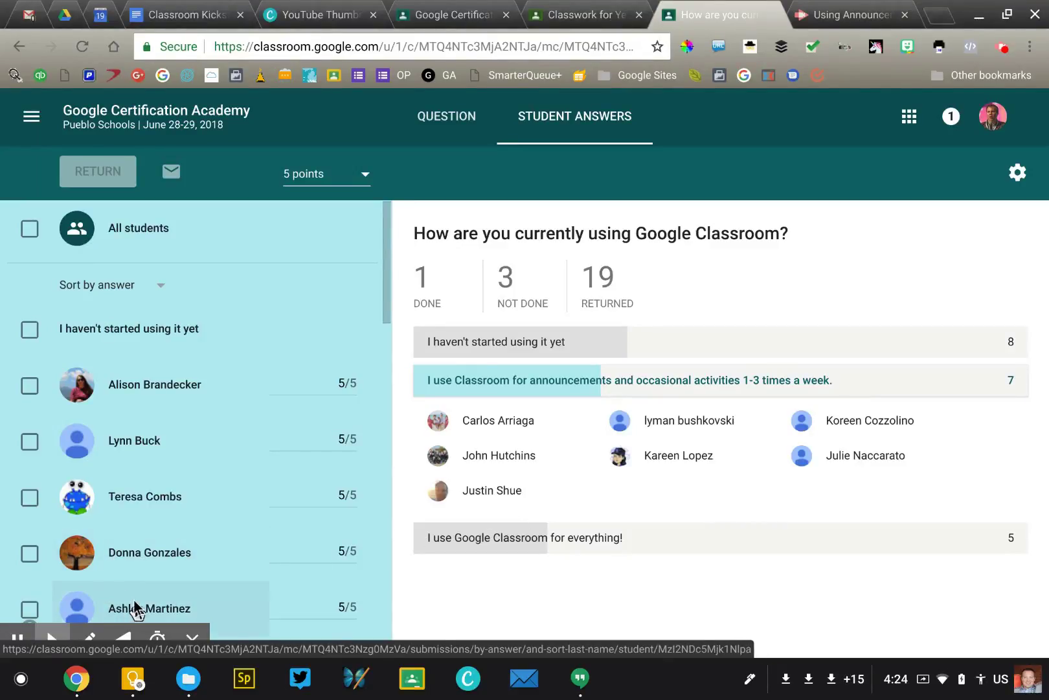
mouse_move(143, 608)
key("alt+p")
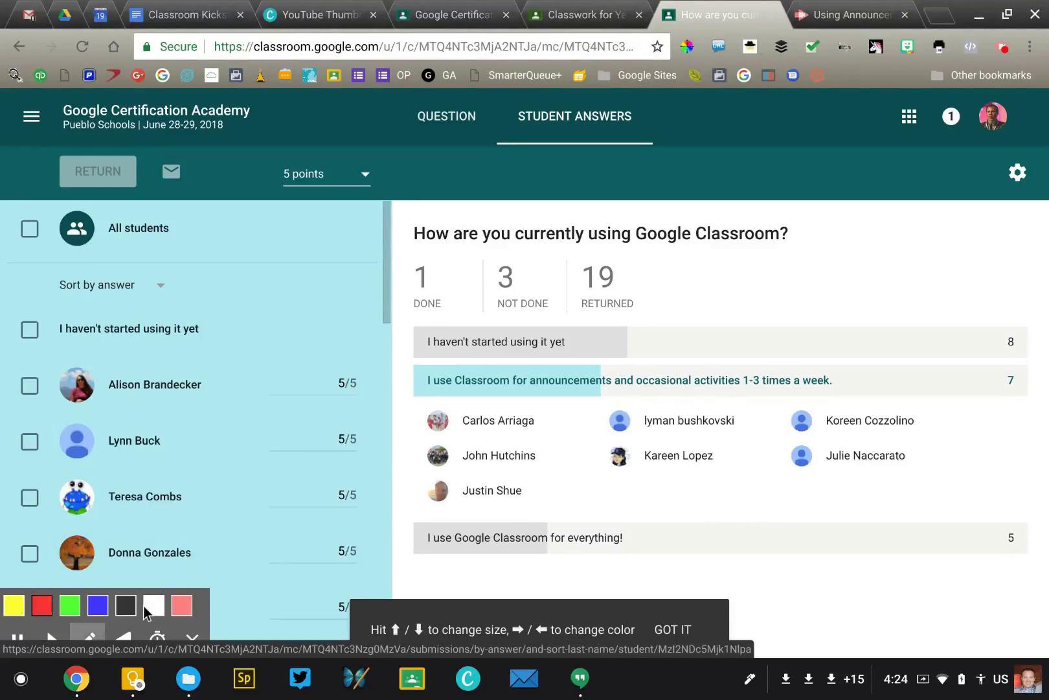
left_click(144, 608)
mouse_move(414, 393)
left_mouse_down()
mouse_move(555, 511)
mouse_move(410, 389)
left_mouse_up()
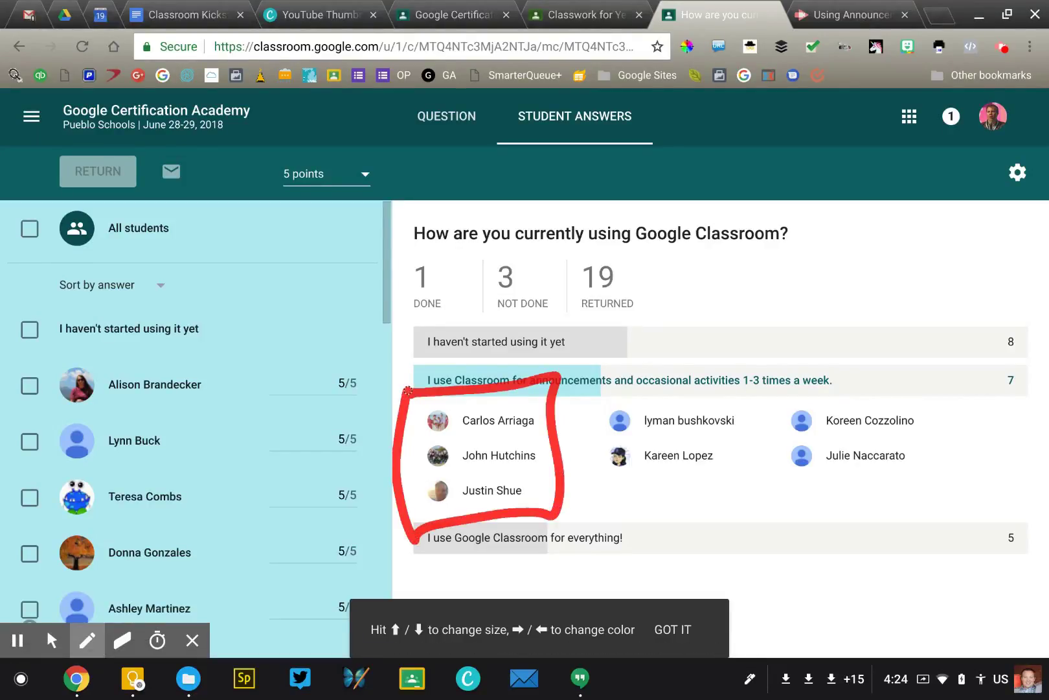
mouse_move(618, 392)
left_mouse_down()
mouse_move(638, 375)
mouse_move(933, 357)
mouse_move(573, 493)
mouse_move(610, 370)
left_mouse_up()
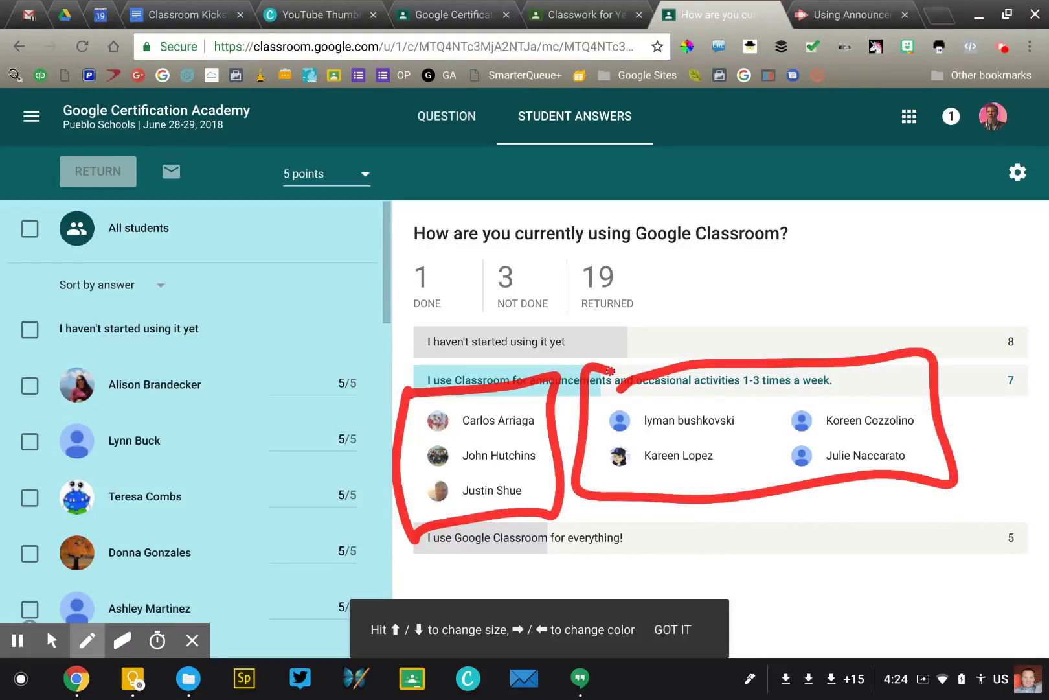